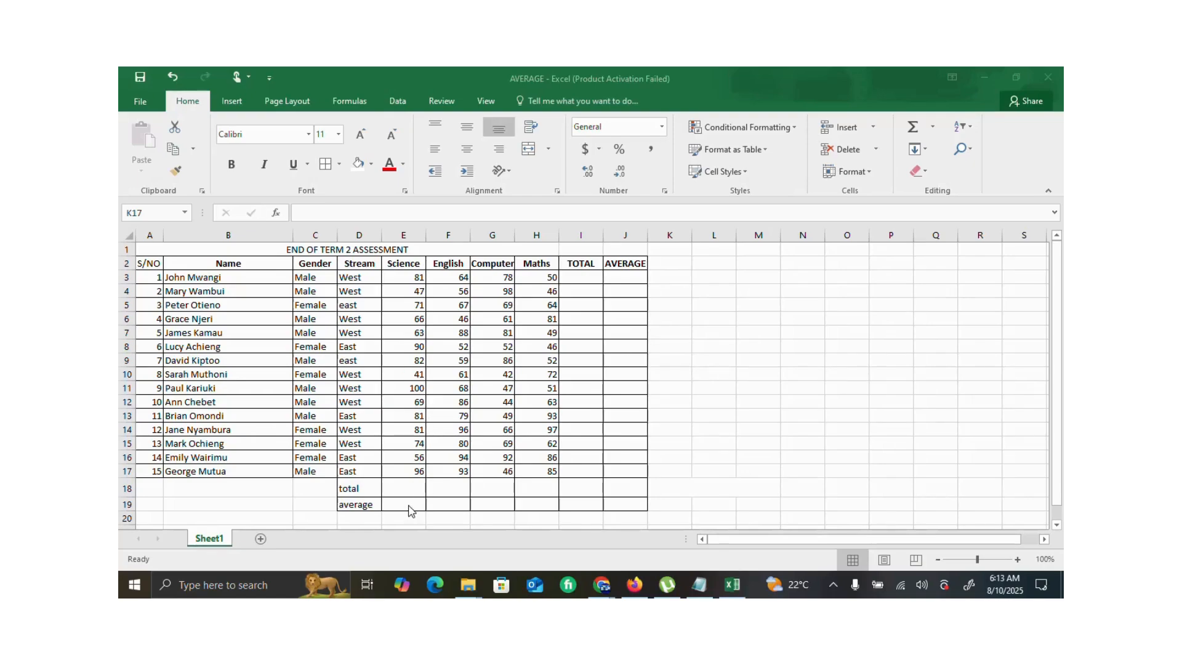
- Label cell L9 "formula" and cell L10 "function" beside the assessment table
{"action": "left_click", "coordinate": [722, 360]}
{"action": "type", "text": "fo"}
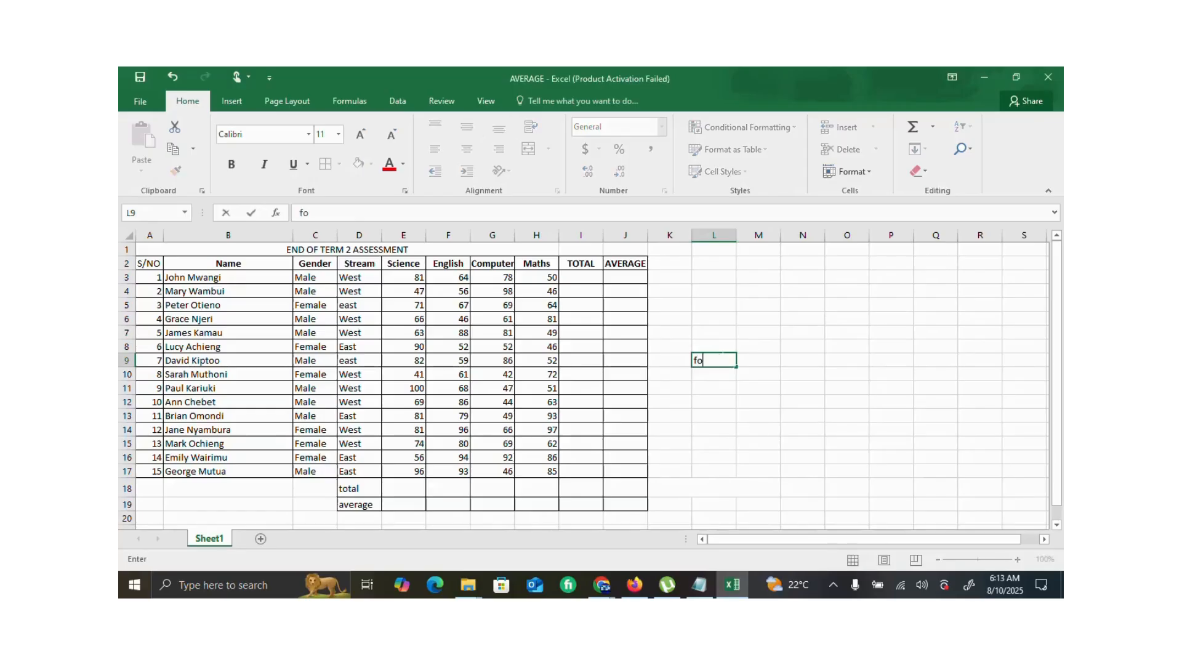
{"action": "type", "text": "rmula"}
{"action": "left_click", "coordinate": [714, 373]}
{"action": "type", "text": "fubct"}
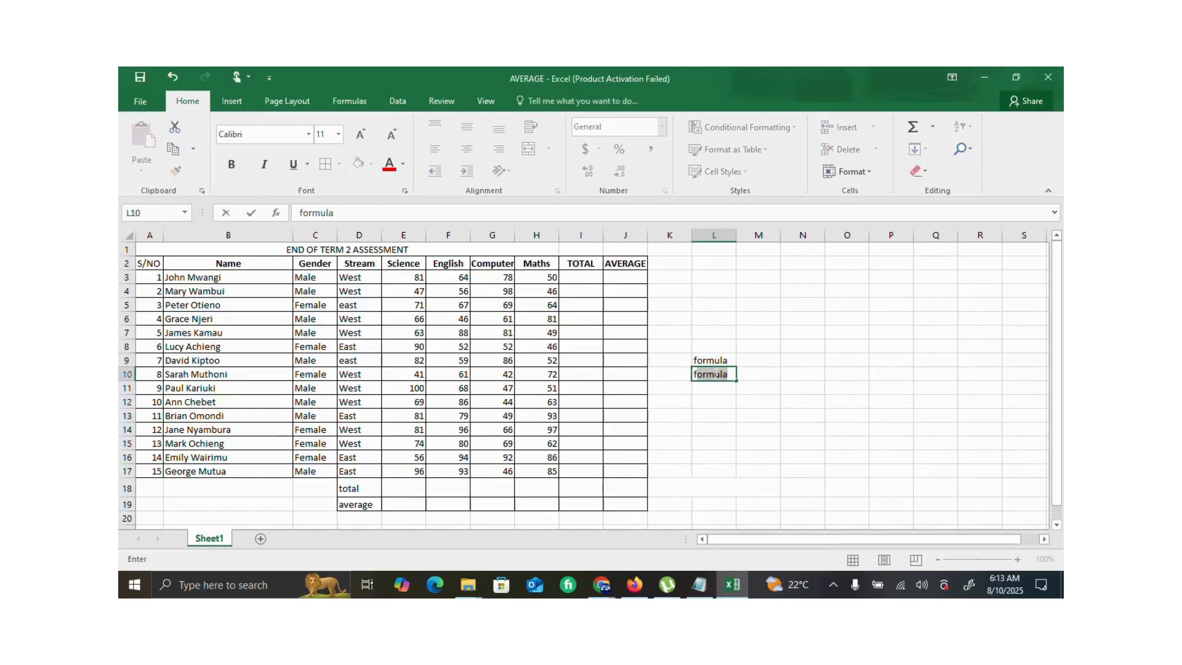
{"action": "type", "text": "ion"}
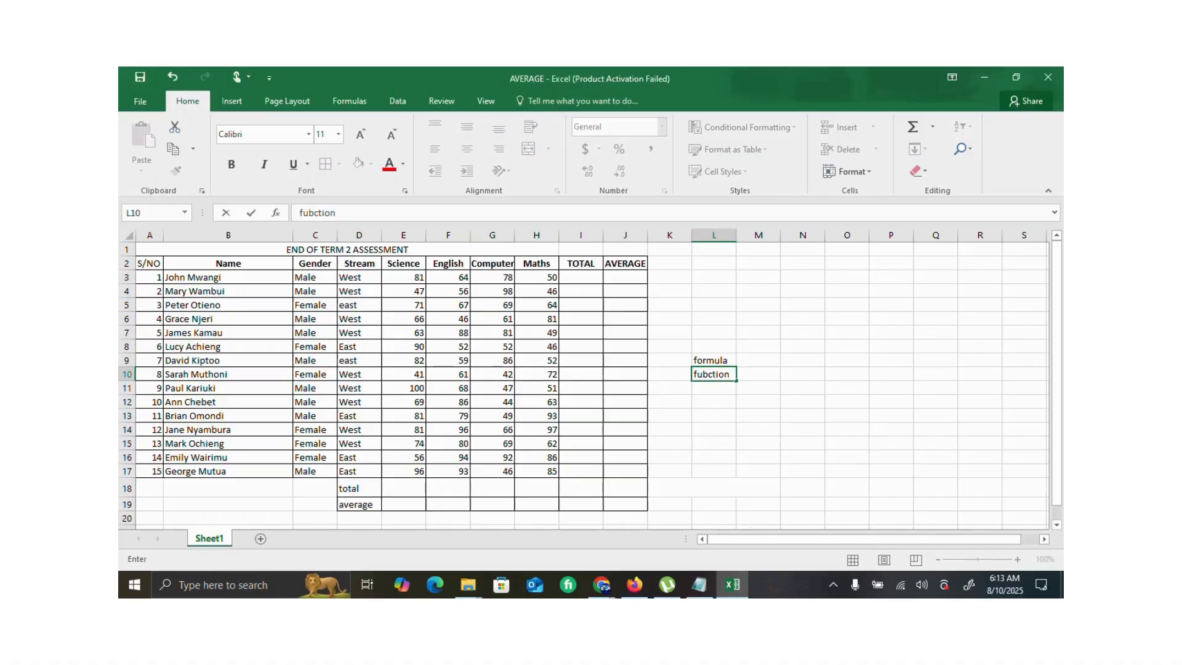
{"action": "left_click", "coordinate": [712, 374]}
{"action": "key", "text": "BackSpace"}
{"action": "type", "text": "n"}
{"action": "left_click", "coordinate": [722, 361]}
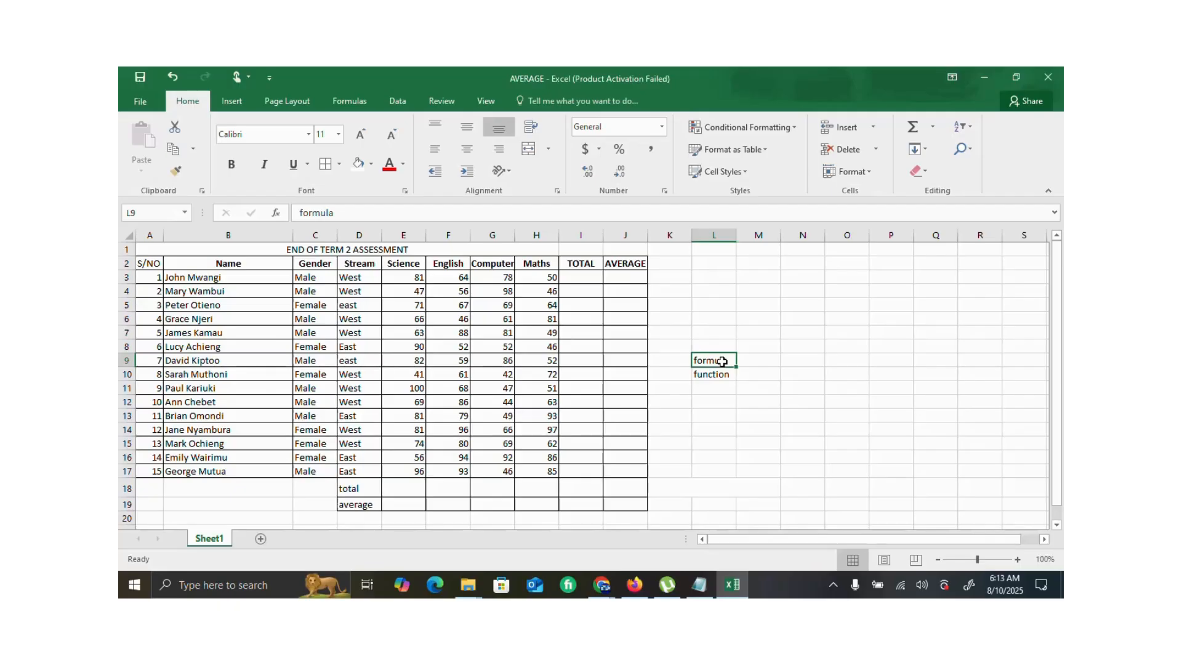
- Build the addition formula =E3+F3+G3+H3 in the first student's TOTAL cell, I3
{"action": "left_click", "coordinate": [587, 278]}
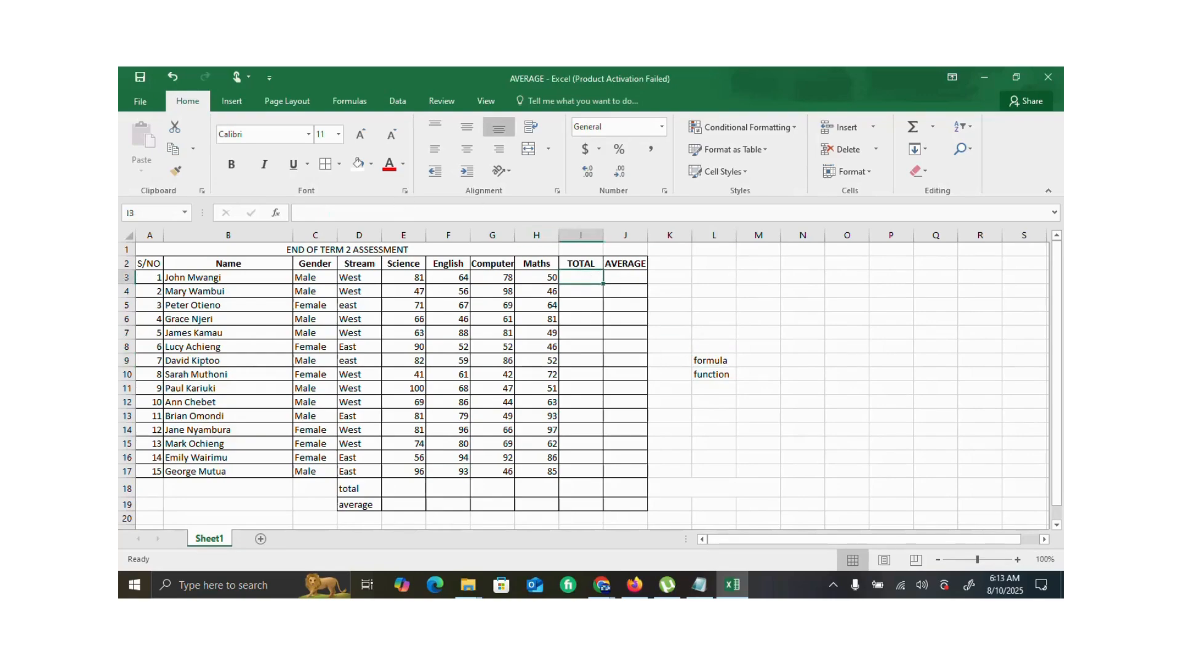
{"action": "left_click", "coordinate": [300, 213]}
{"action": "type", "text": "="}
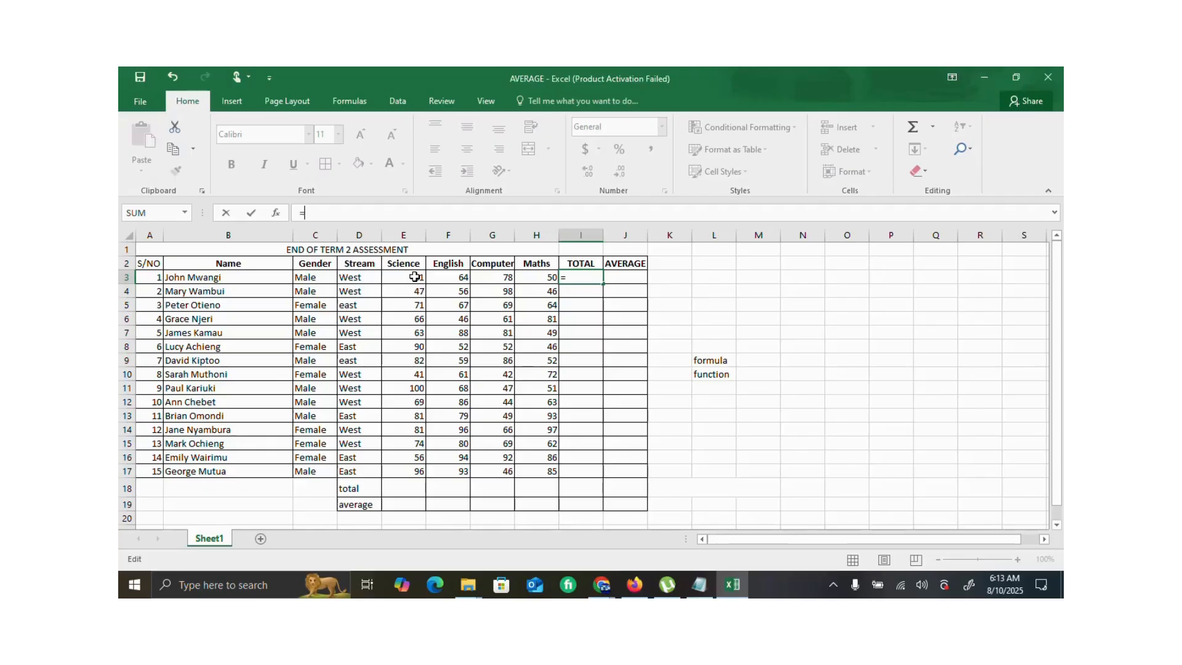
{"action": "left_click", "coordinate": [414, 277]}
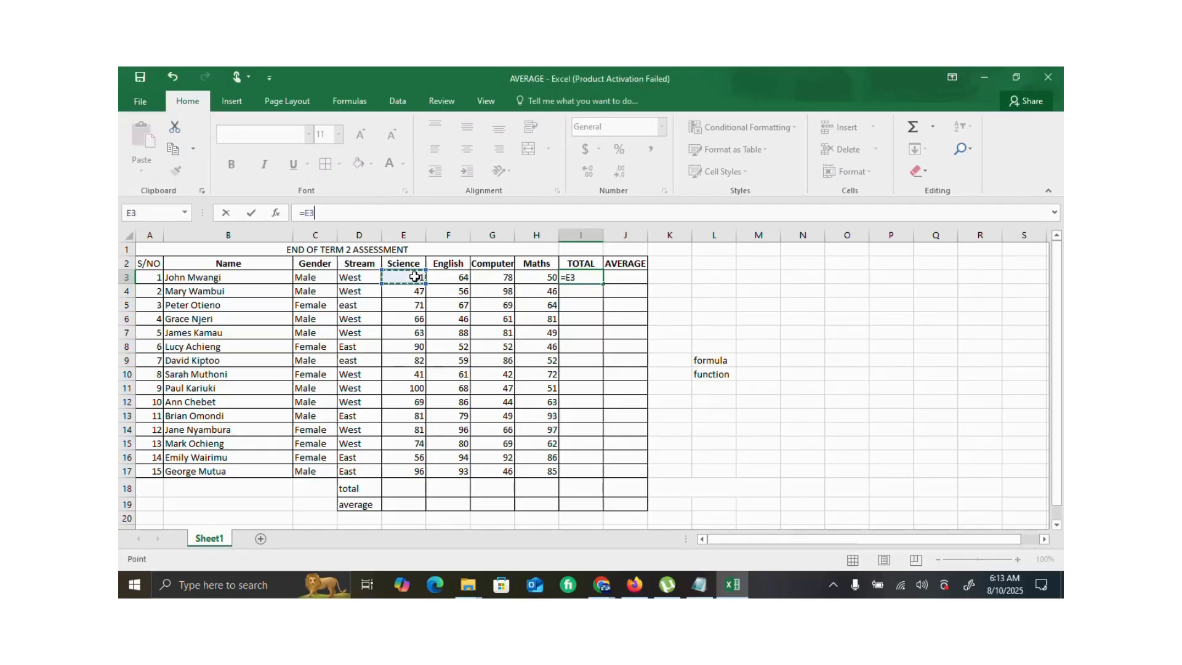
{"action": "type", "text": "+"}
{"action": "left_click", "coordinate": [441, 275]}
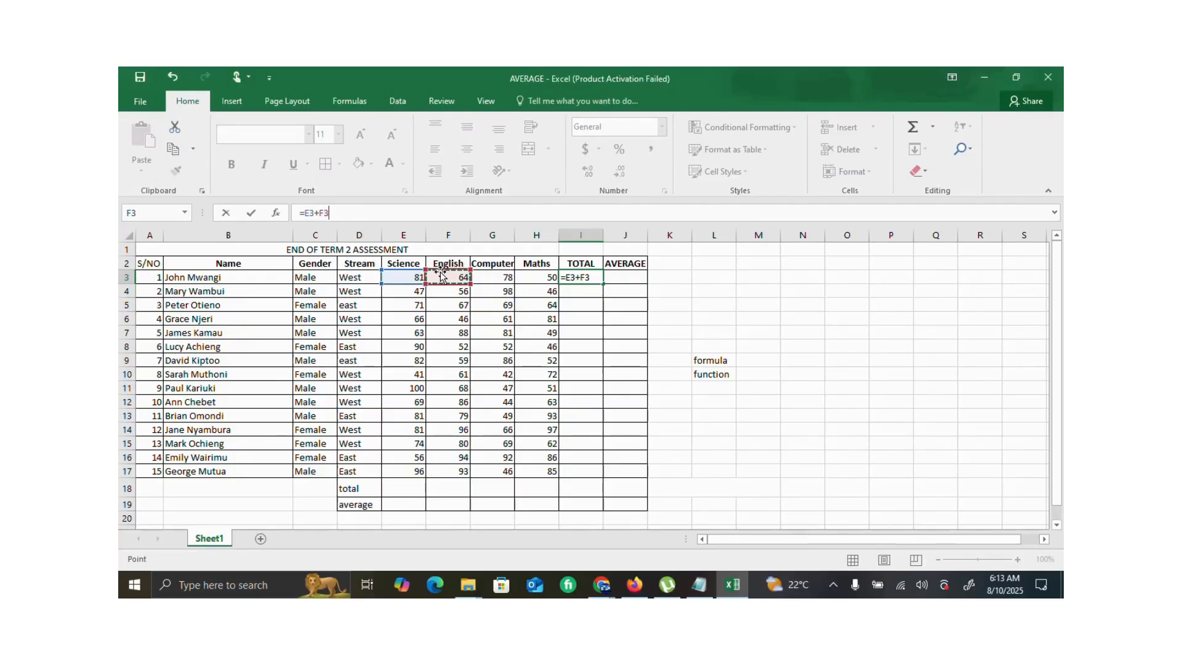
{"action": "type", "text": "+"}
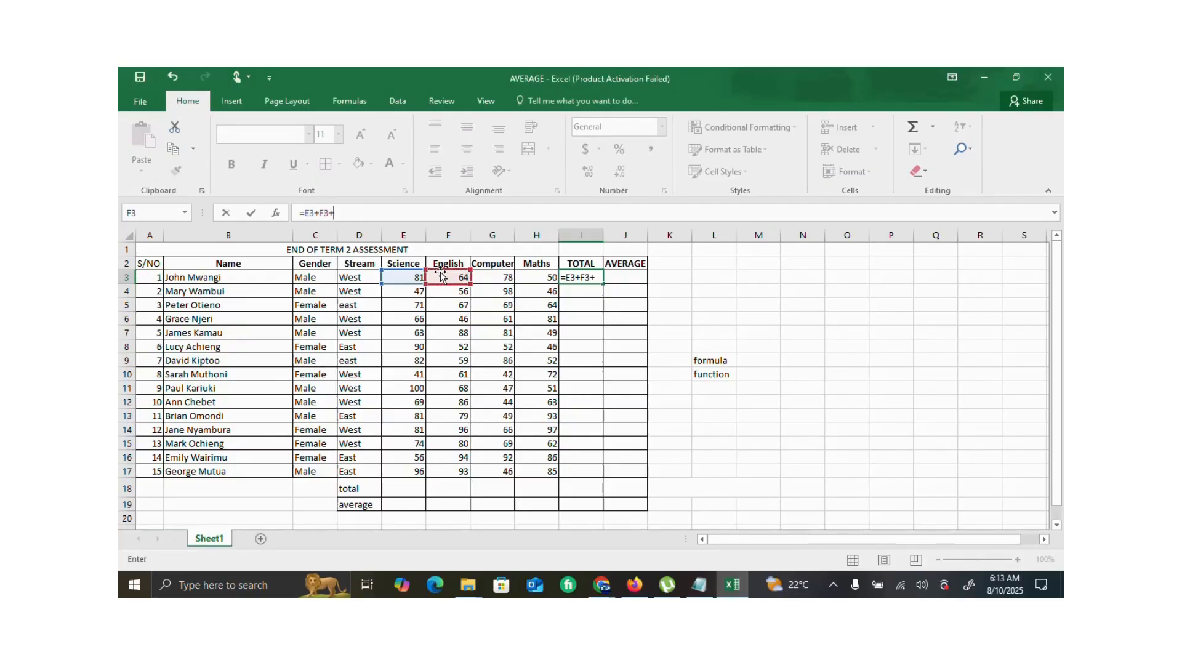
{"action": "left_click", "coordinate": [489, 274]}
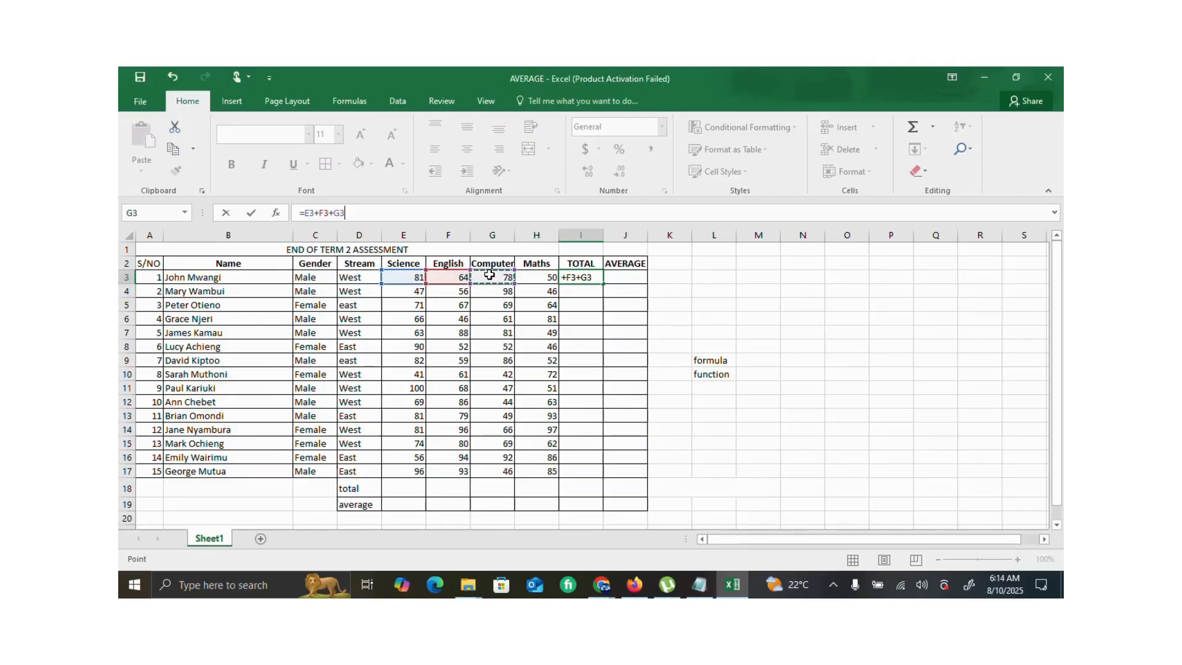
{"action": "type", "text": "+"}
{"action": "left_click", "coordinate": [540, 277]}
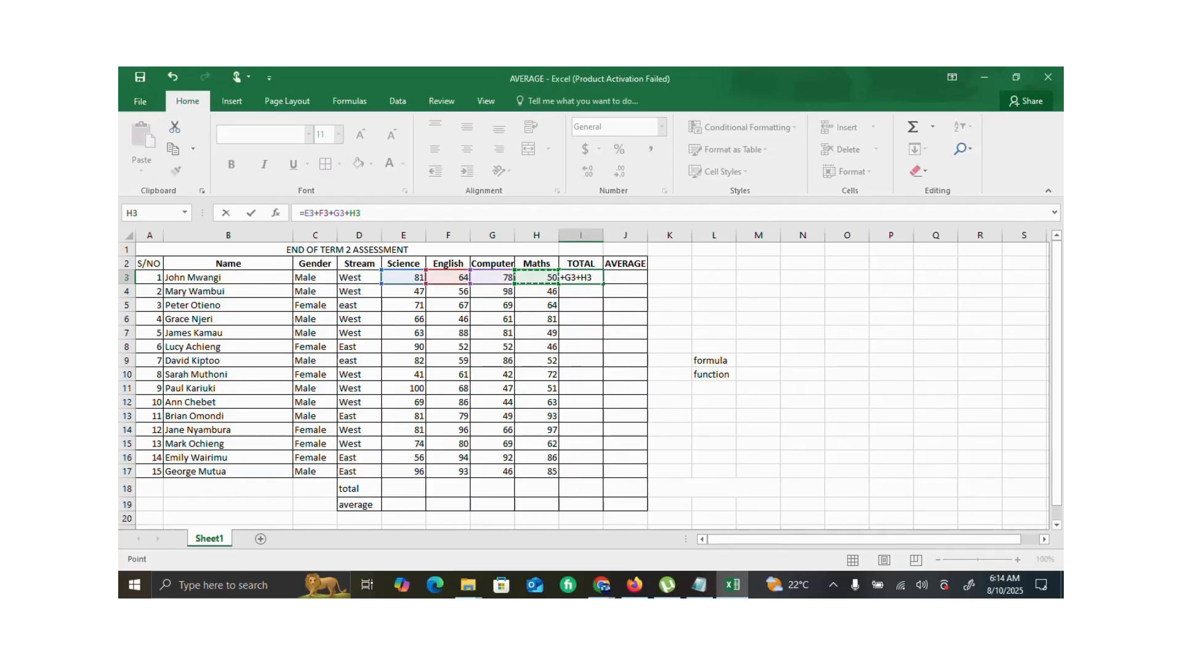
- Replace the last plus sign in I3's formula with *, and clear the whole formula
{"action": "left_click", "coordinate": [347, 212]}
{"action": "type", "text": "*"}
{"action": "left_click_drag", "start_coordinate": [361, 213], "coordinate": [300, 213]}
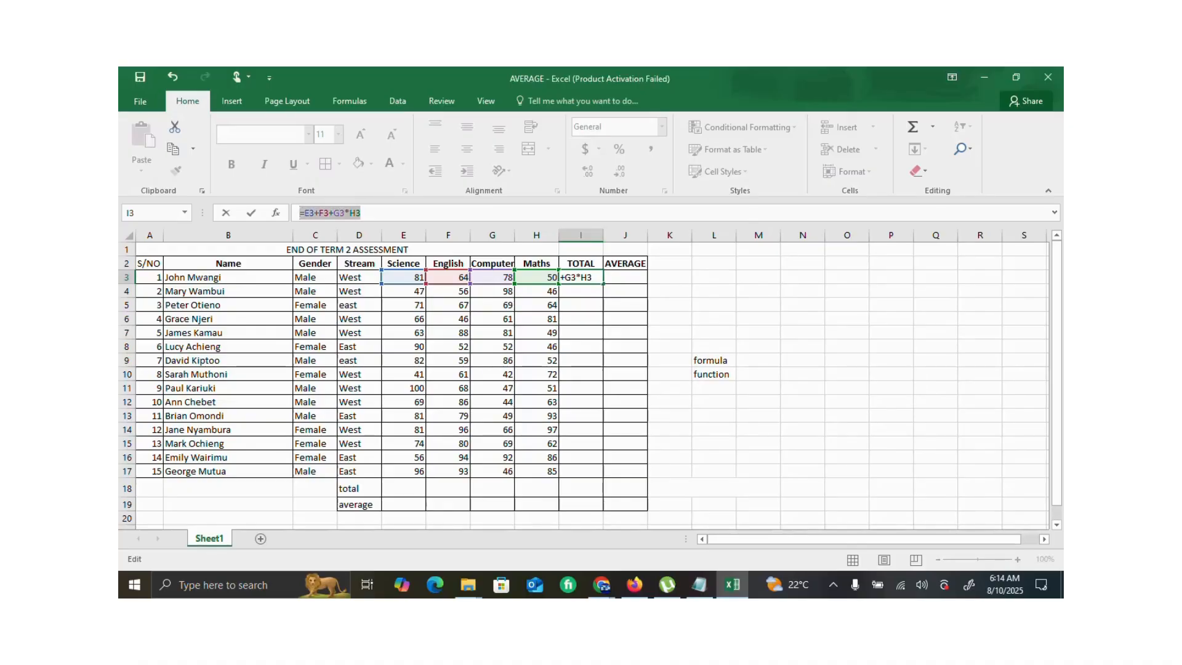
{"action": "key", "text": "BackSpace"}
- Total the first student's four subject marks in I3 with the function =SUM(E3:H3)
{"action": "type", "text": "="}
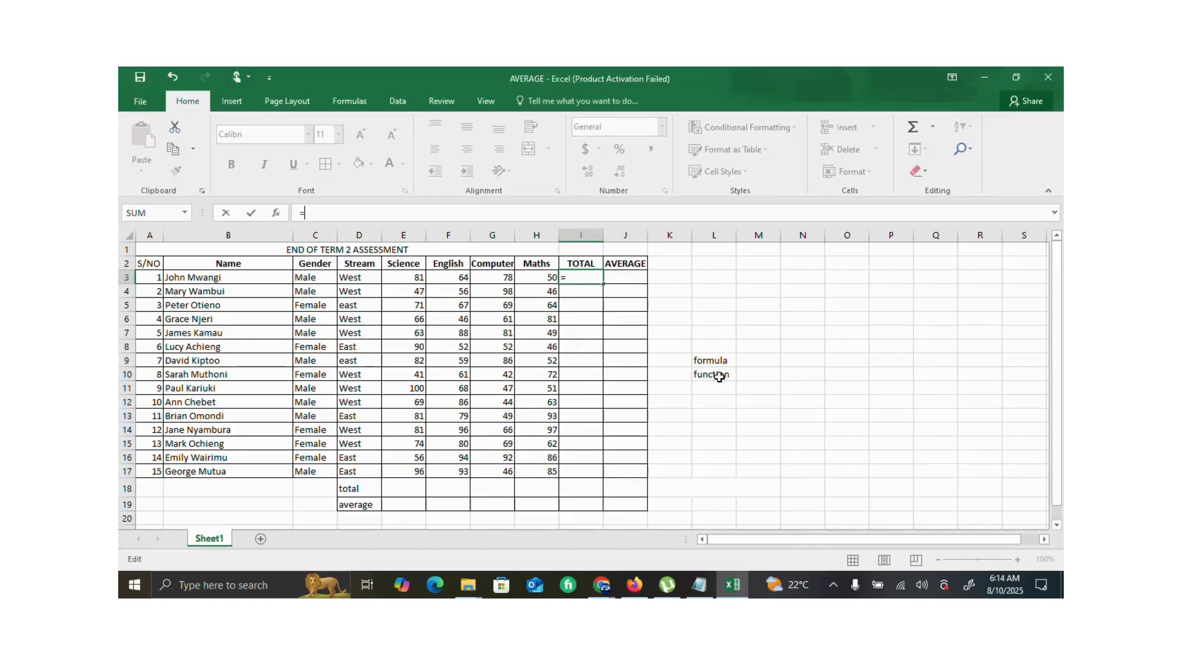
{"action": "type", "text": "sum"}
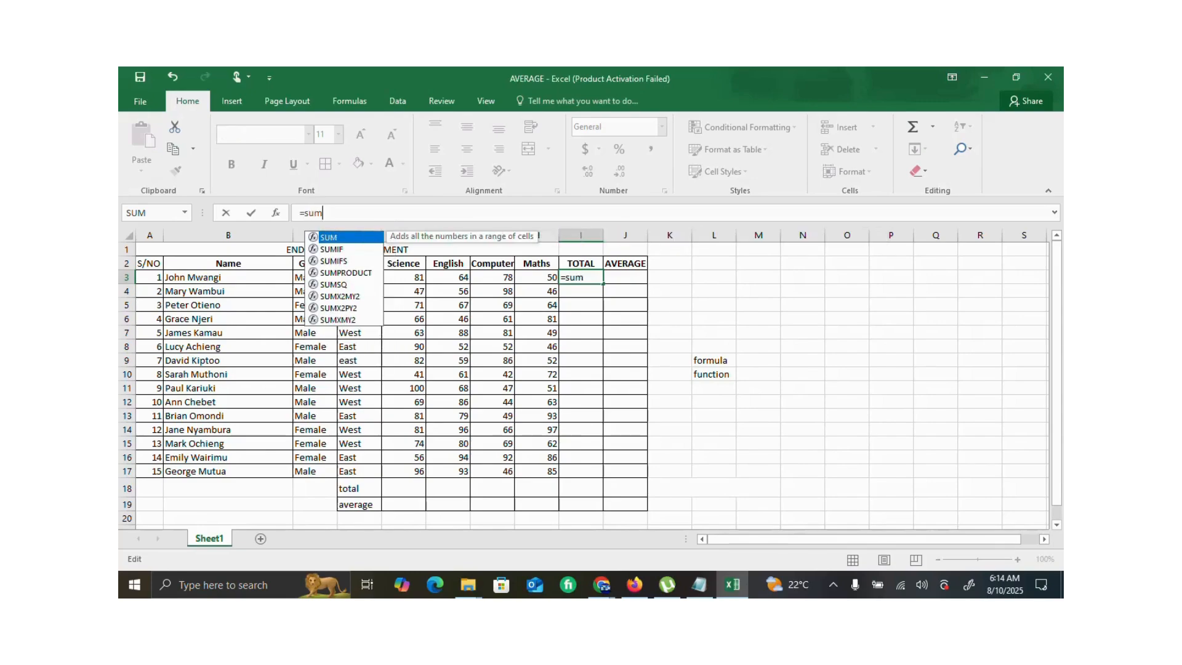
{"action": "type", "text": "("}
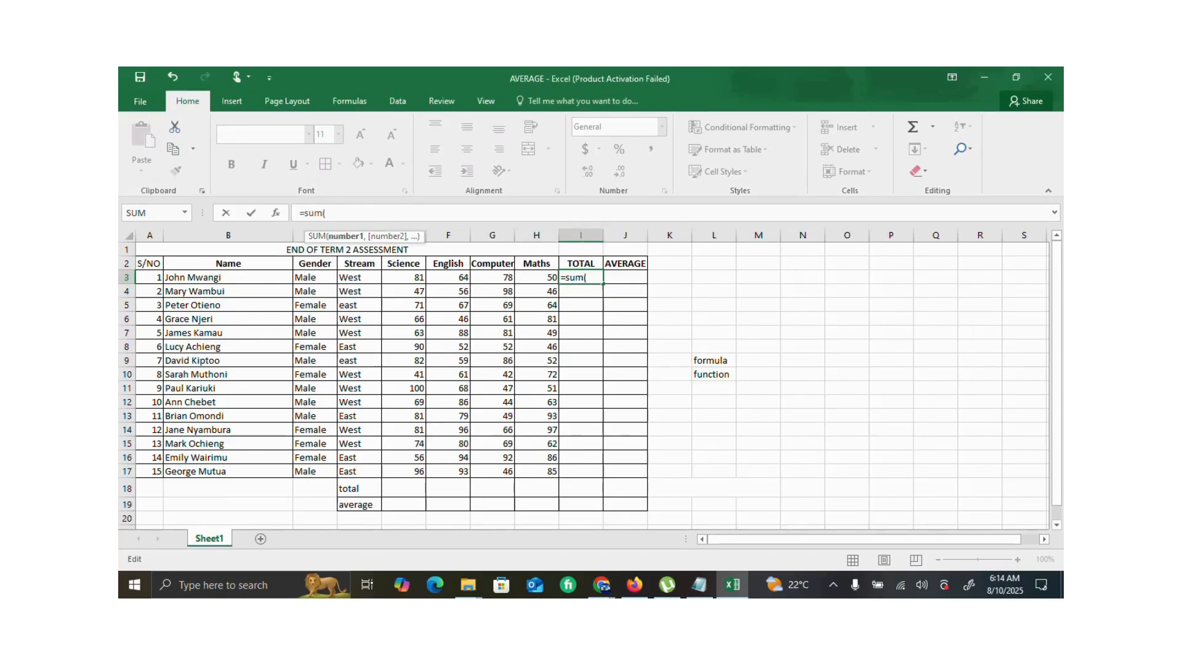
{"action": "left_click", "coordinate": [402, 276]}
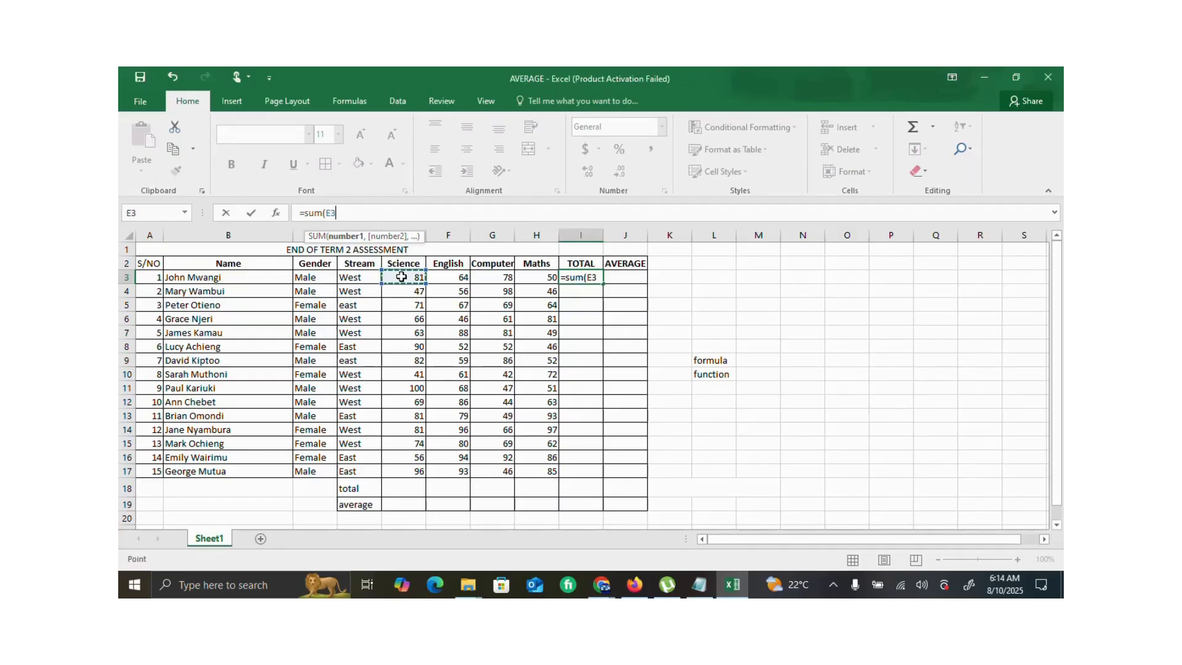
{"action": "key", "text": "F8"}
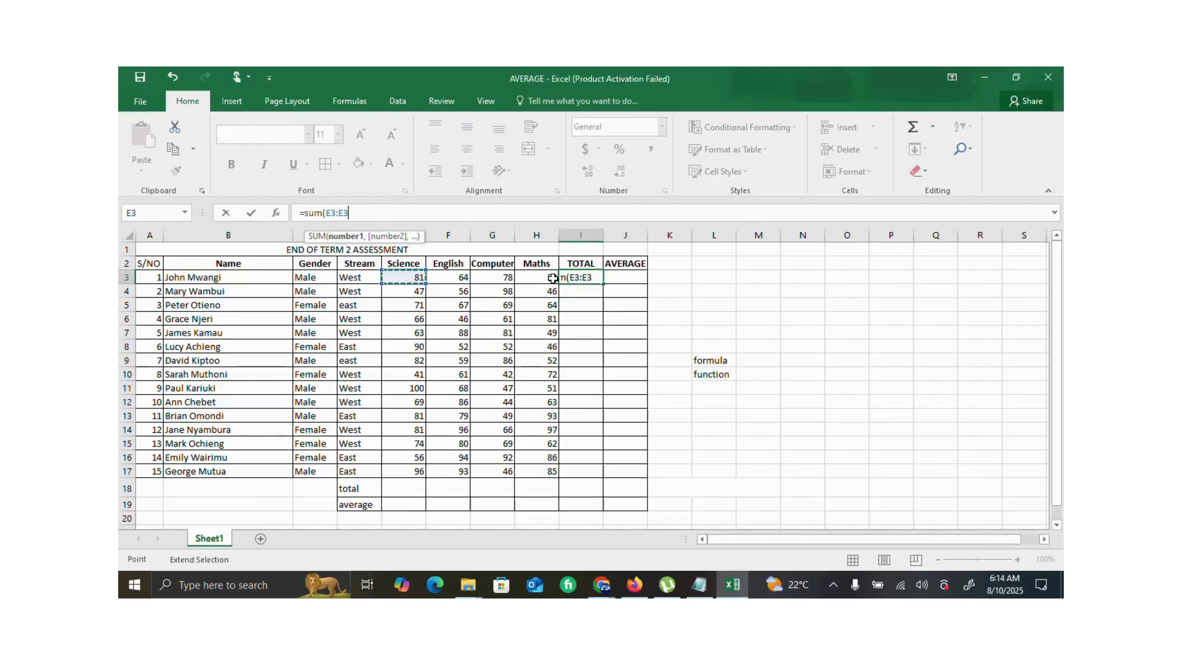
{"action": "left_click", "coordinate": [553, 278]}
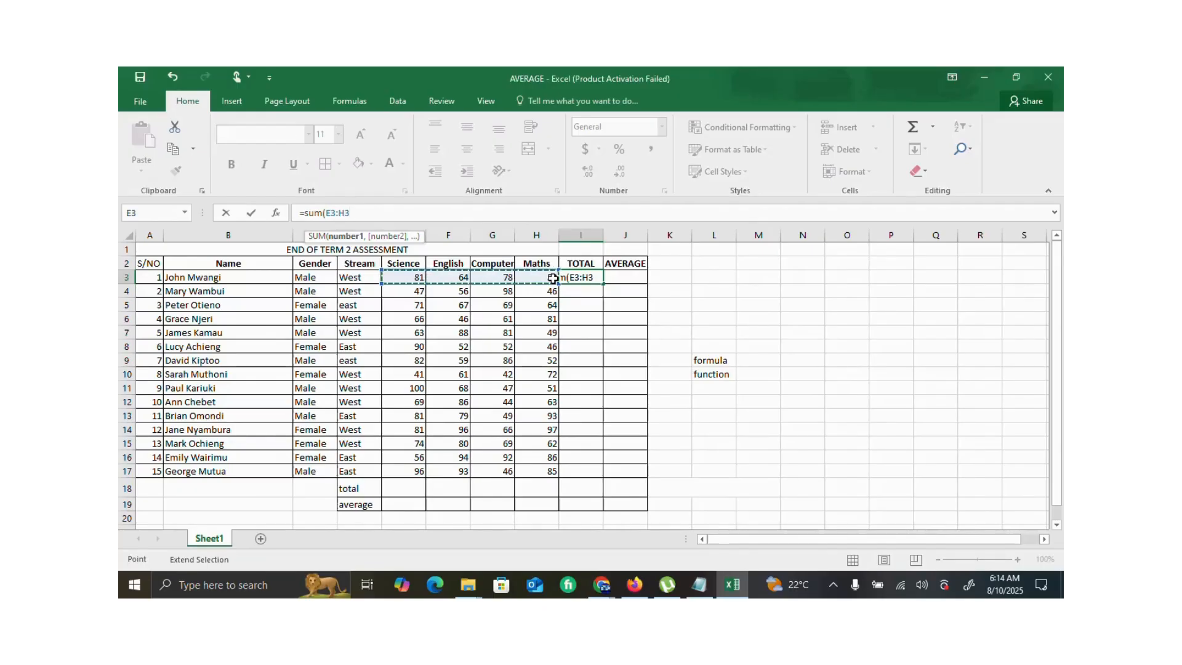
{"action": "type", "text": ")"}
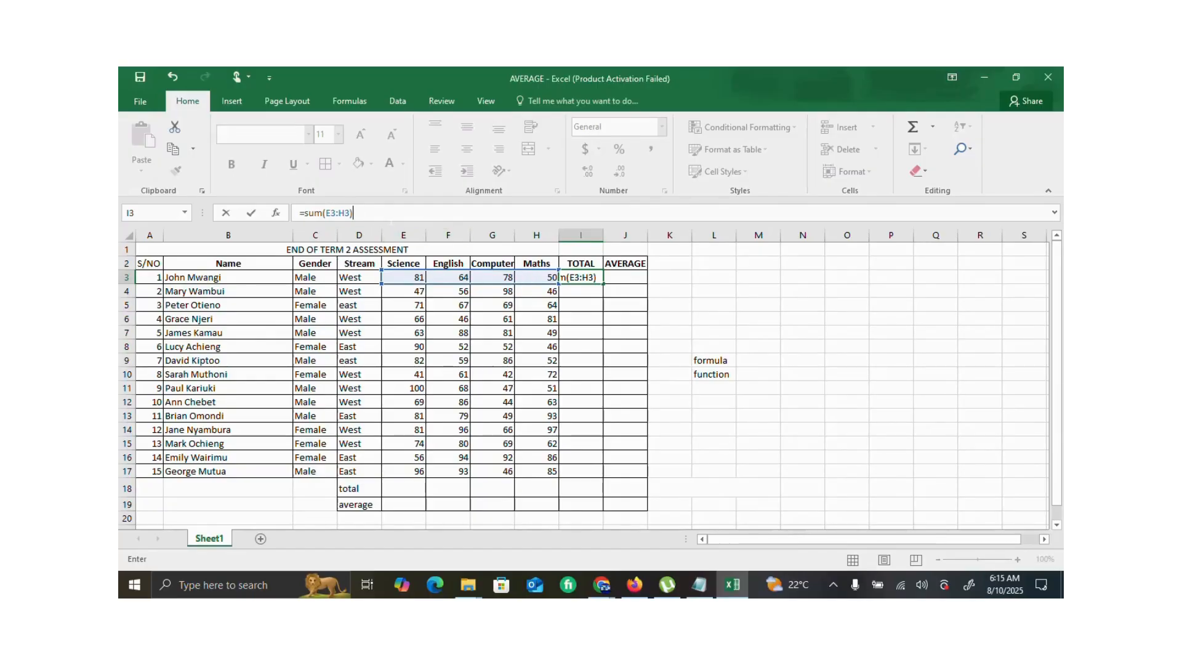
{"action": "key", "text": "Return"}
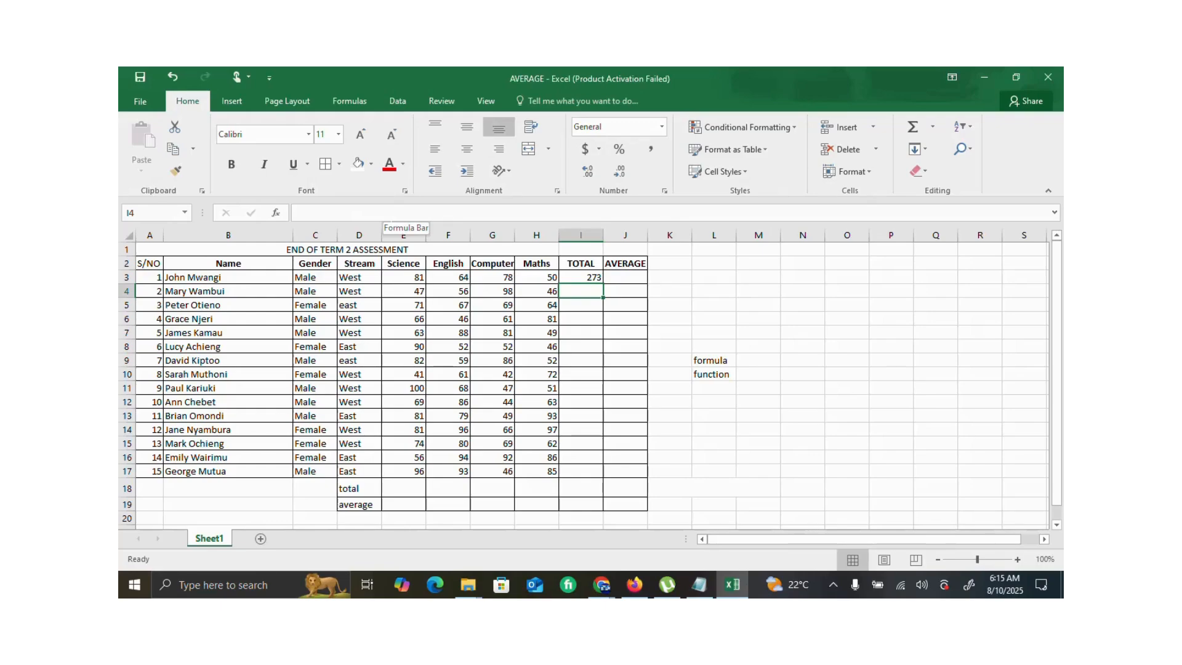
- Enter =SUM(E4:H4) in I4 and fill it down the TOTAL column through I17
{"action": "left_click", "coordinate": [591, 277]}
{"action": "left_click", "coordinate": [590, 296]}
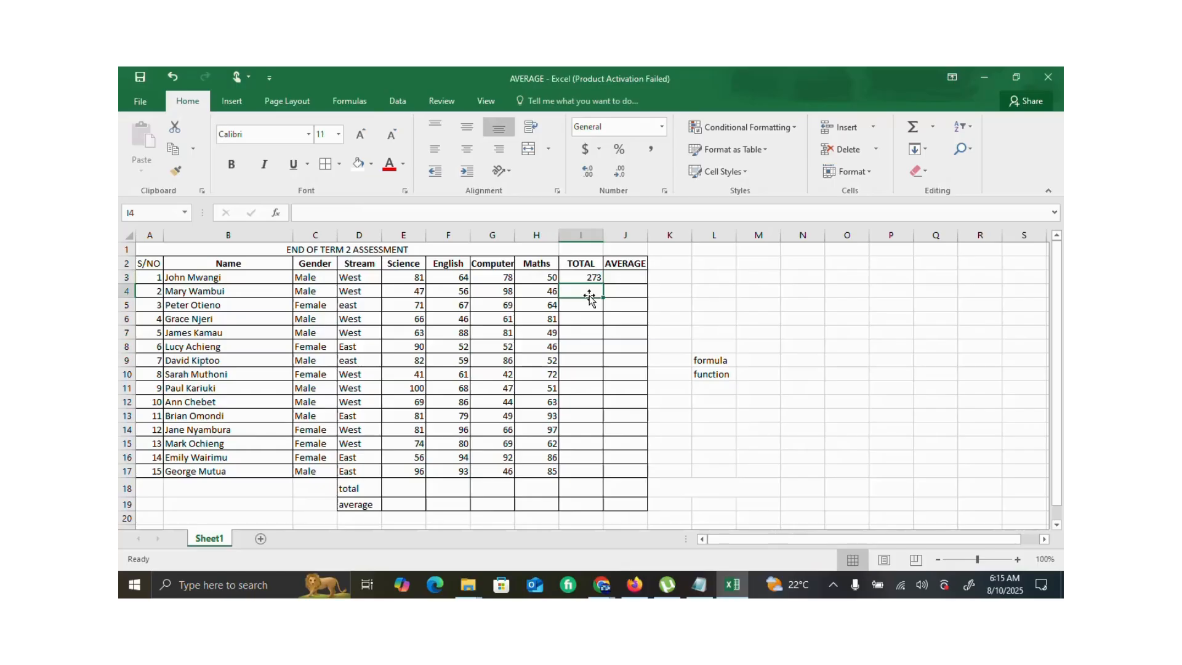
{"action": "type", "text": "="}
{"action": "left_click", "coordinate": [353, 214]}
{"action": "type", "text": "sum"}
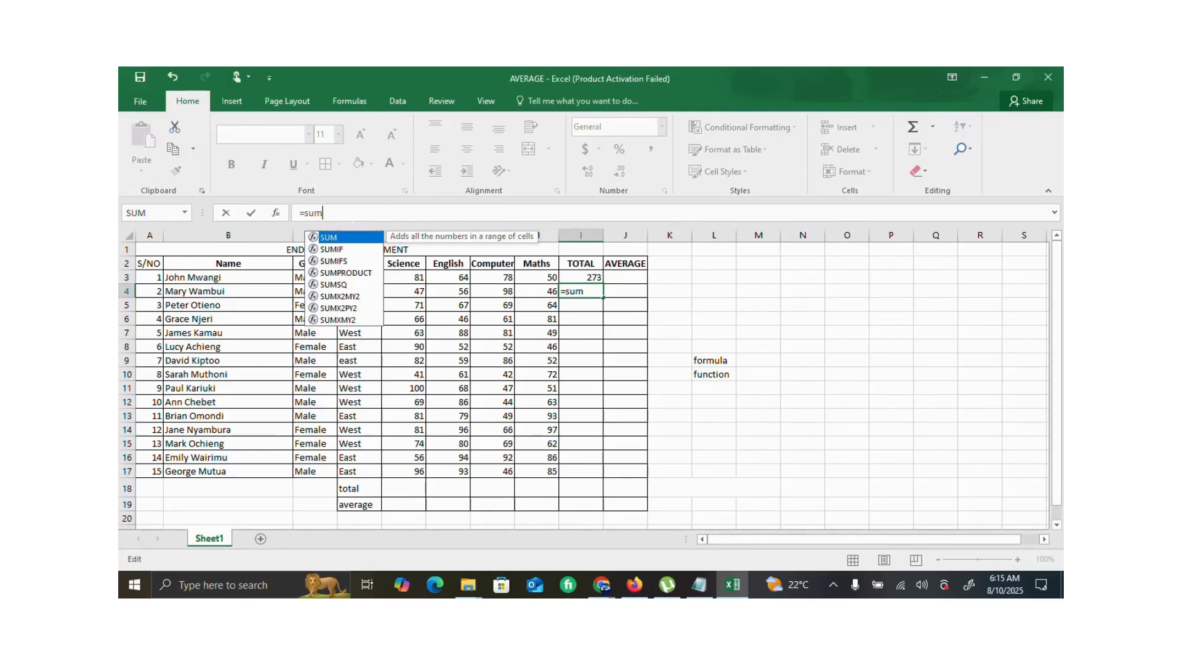
{"action": "type", "text": "("}
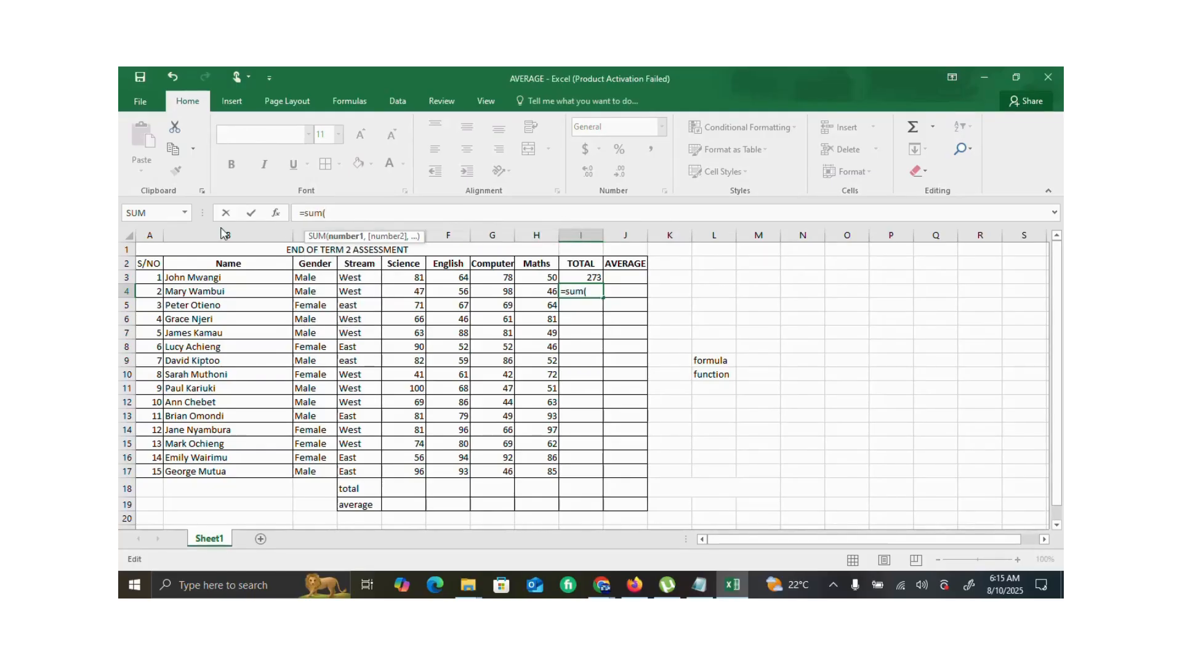
{"action": "left_click", "coordinate": [423, 290]}
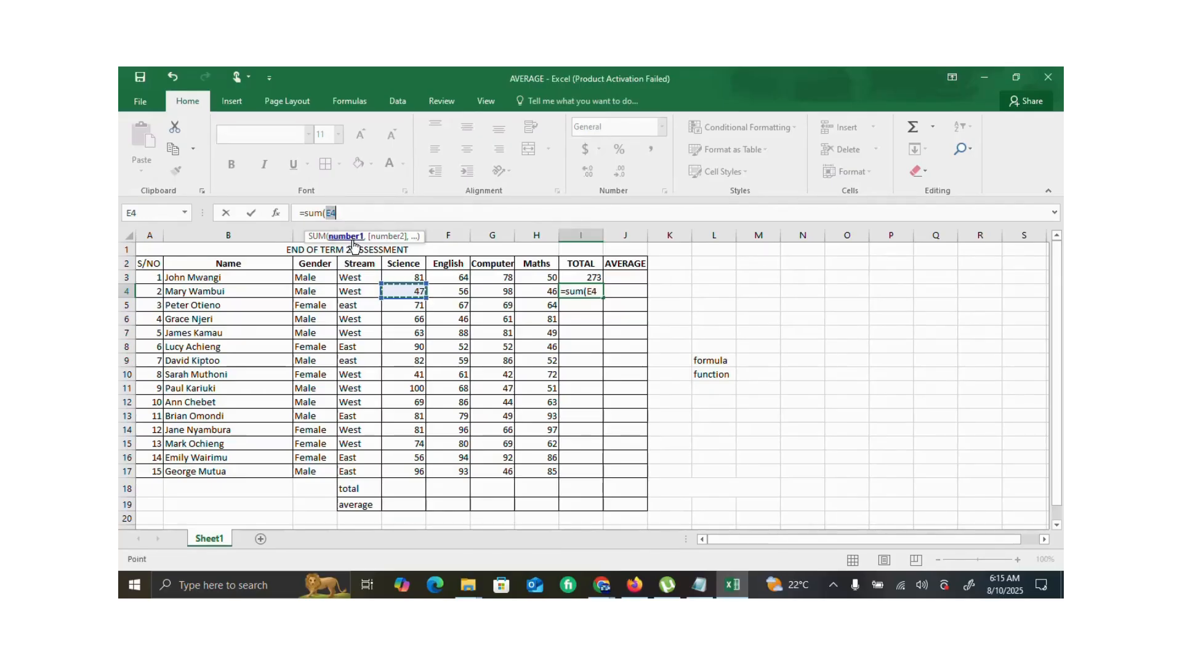
{"action": "left_click", "coordinate": [342, 211]}
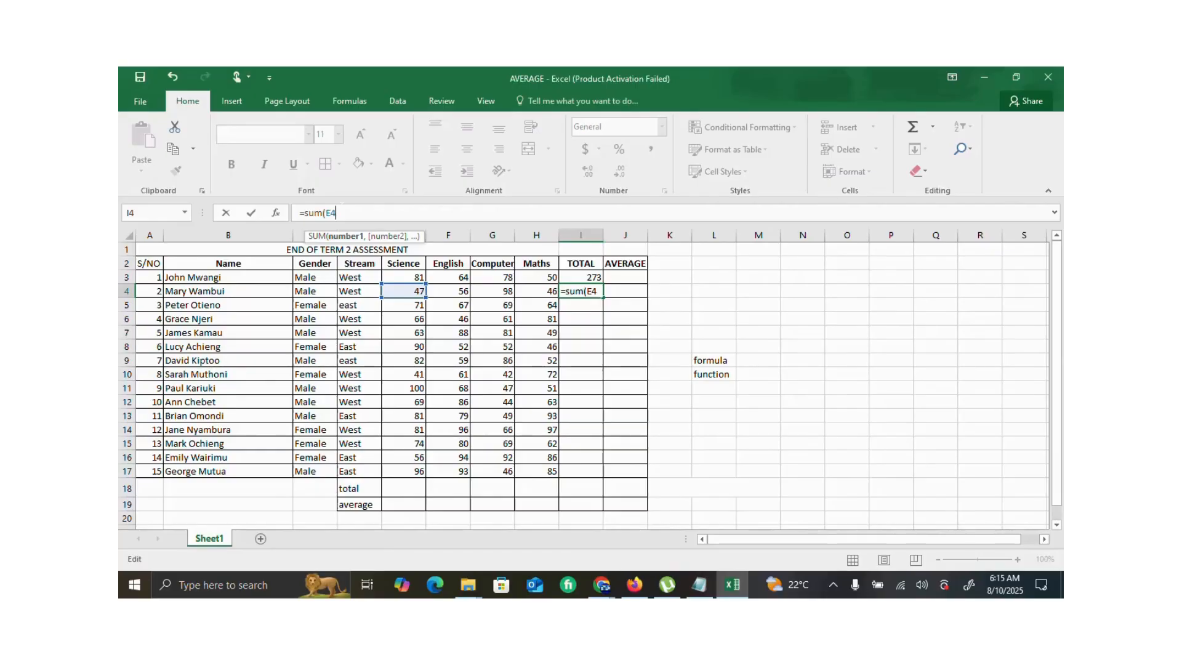
{"action": "type", "text": ":"}
{"action": "left_click", "coordinate": [538, 294]}
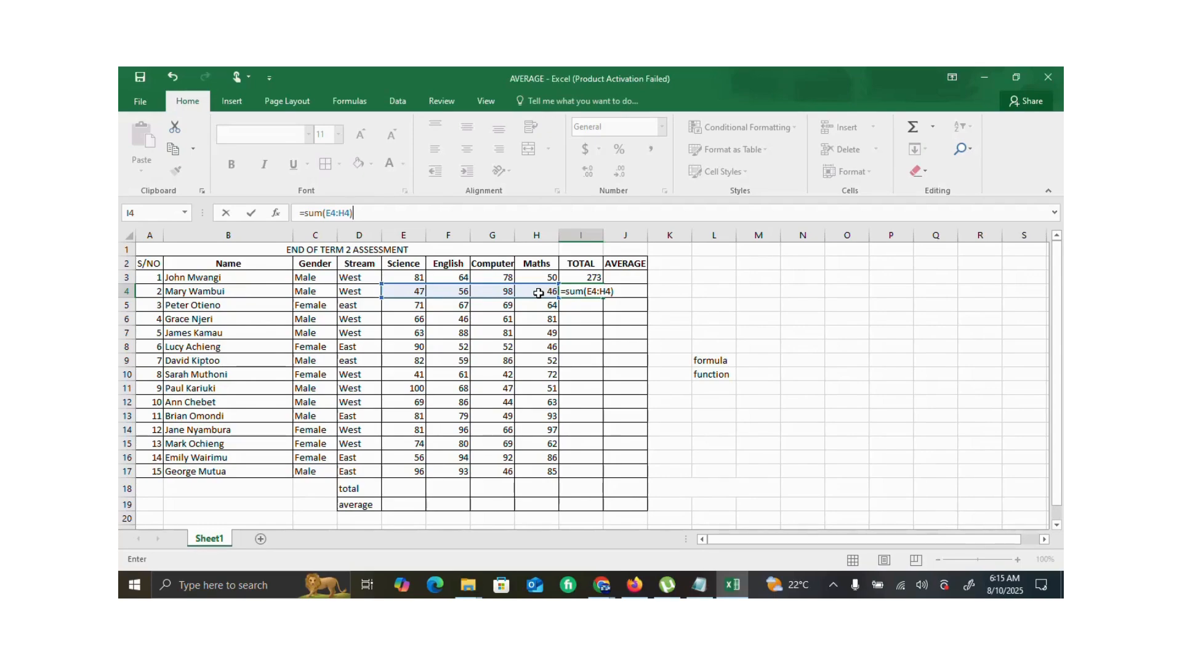
{"action": "key", "text": "Return"}
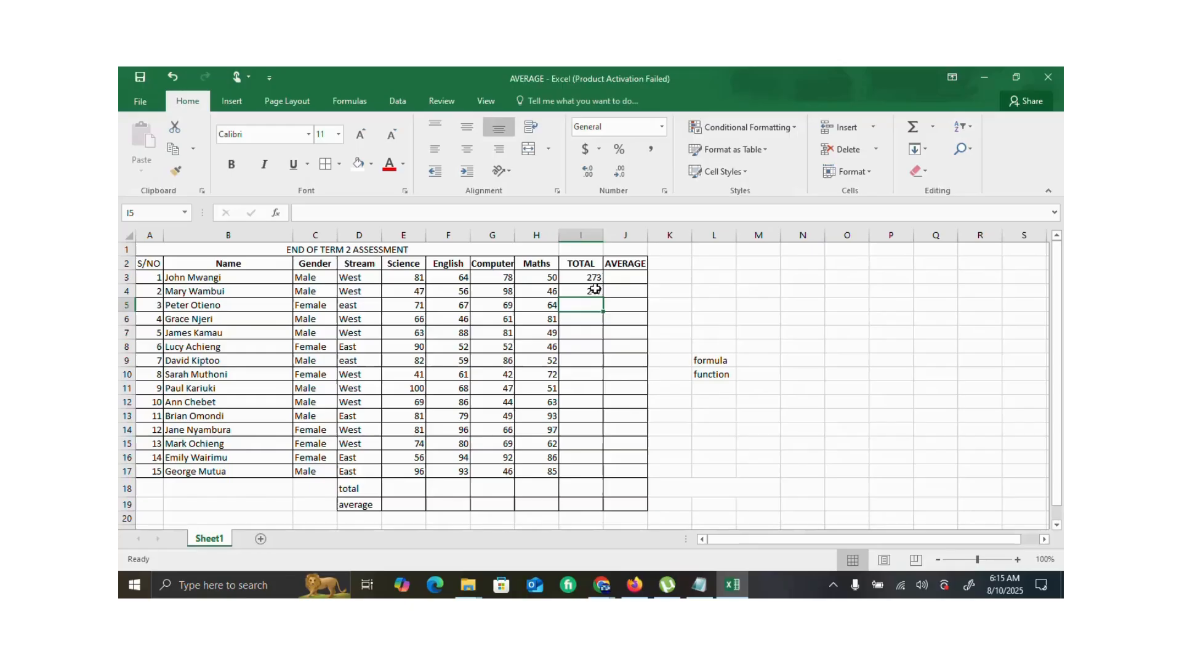
{"action": "left_click", "coordinate": [594, 289]}
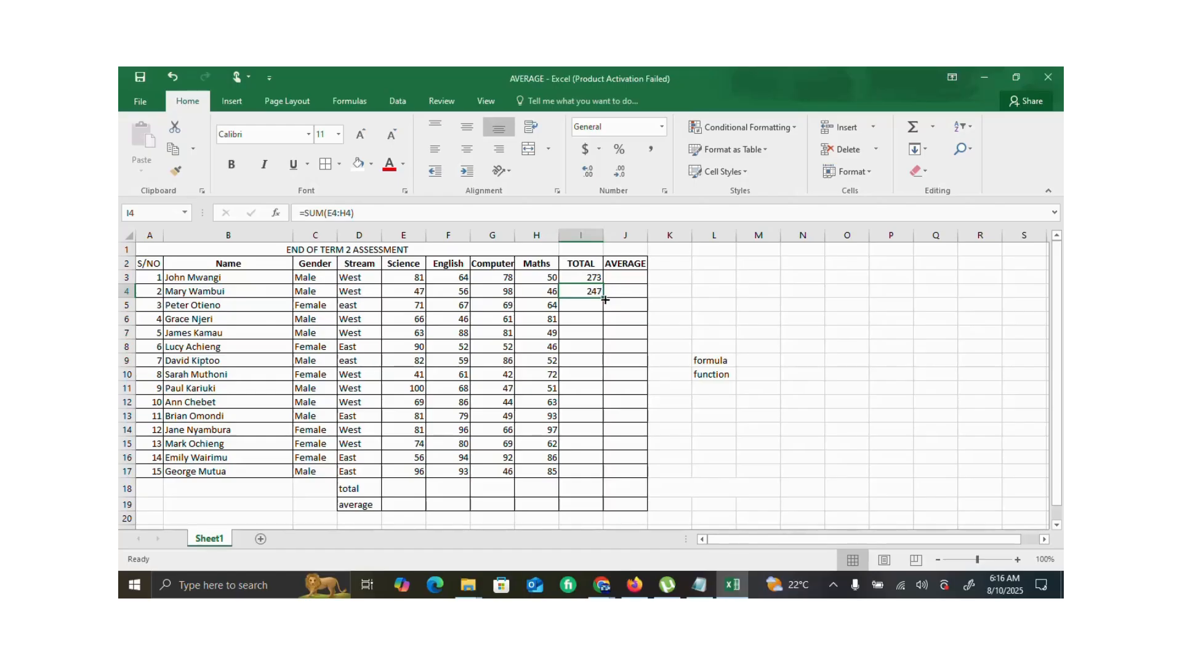
{"action": "left_click_drag", "start_coordinate": [605, 300], "coordinate": [602, 473]}
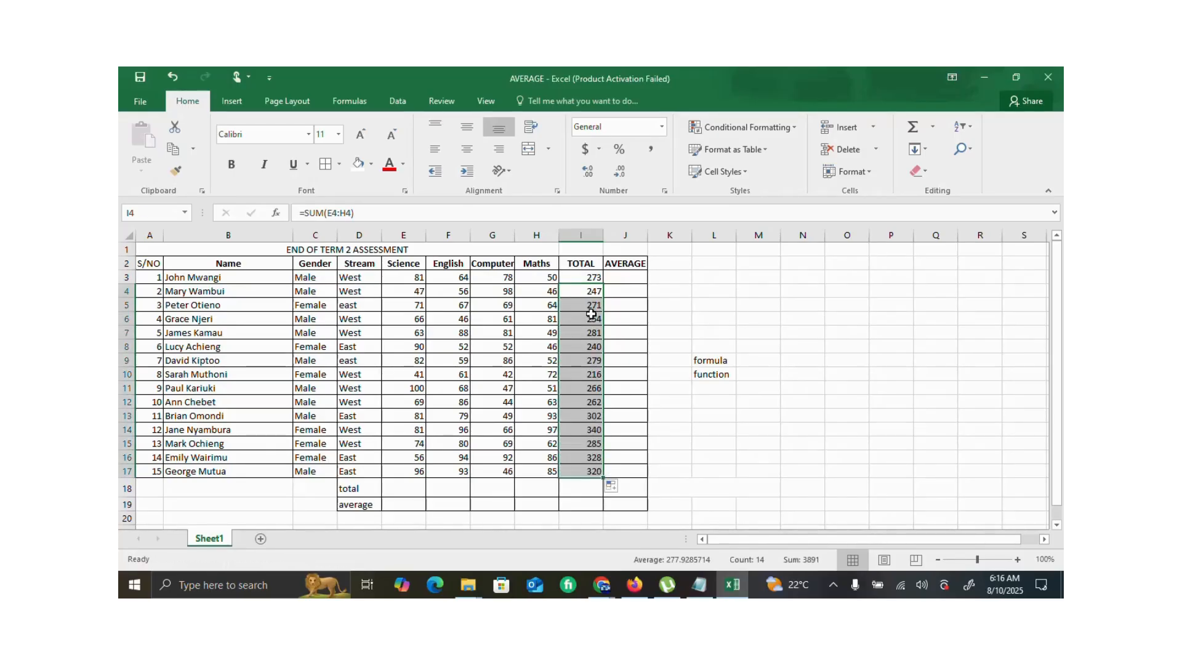
- Calculate the first student's average in J3 with the formula =(E3+F3+G3+H3)/4
{"action": "left_click", "coordinate": [635, 279]}
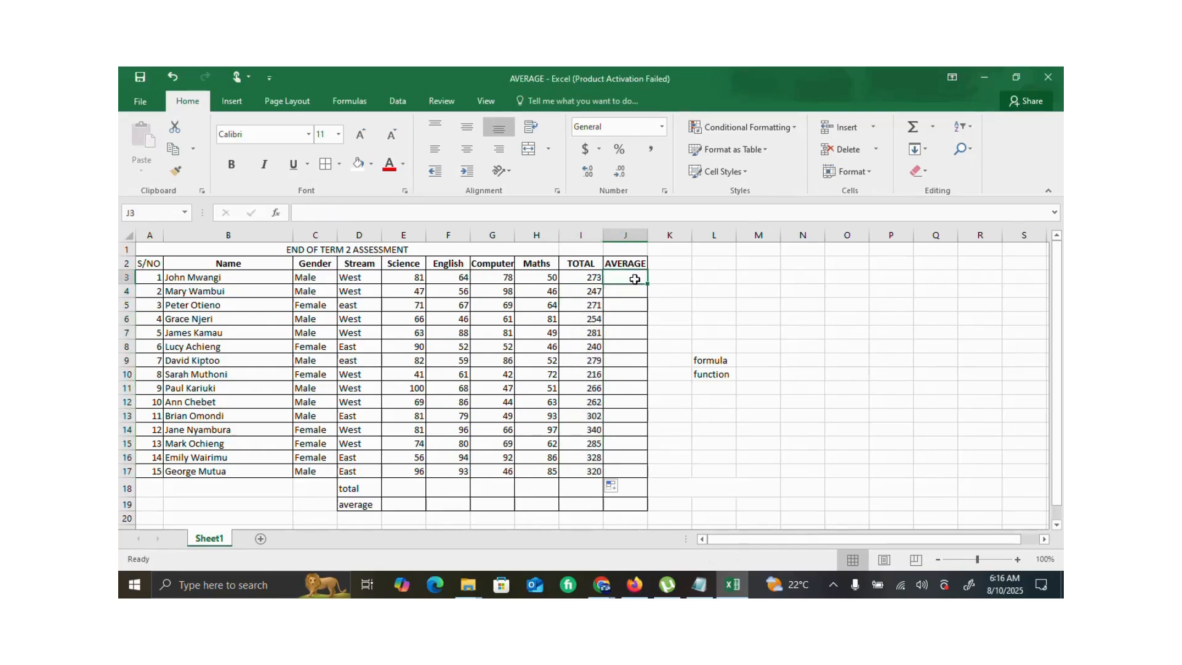
{"action": "type", "text": "="}
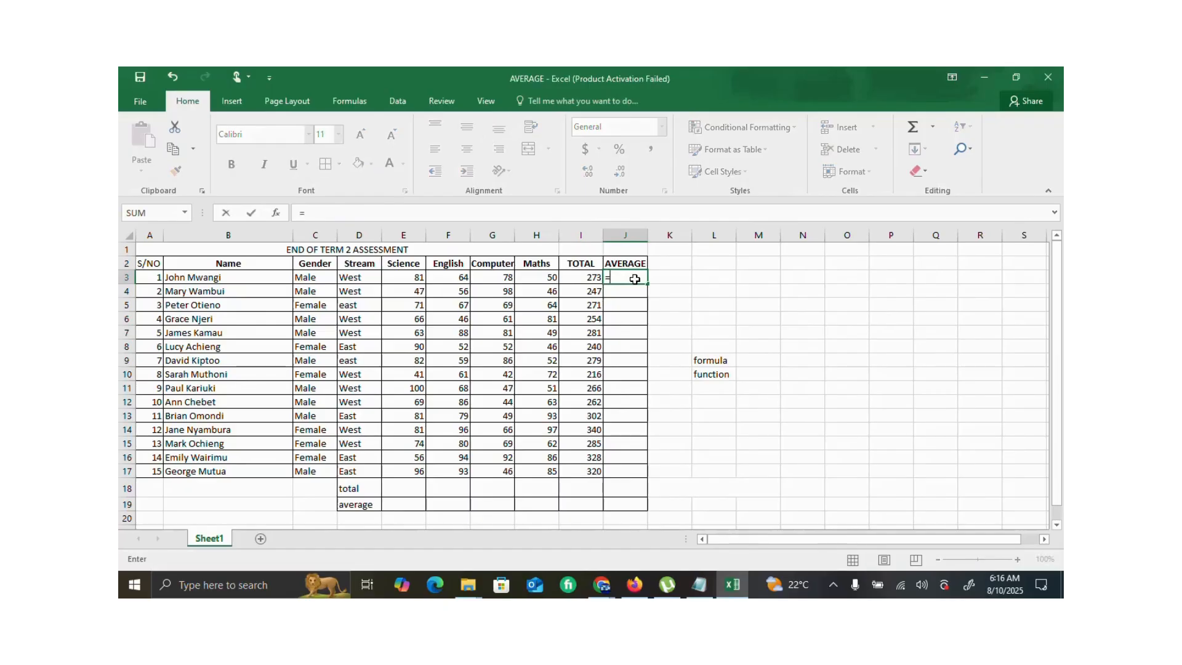
{"action": "type", "text": "("}
{"action": "left_click", "coordinate": [417, 279]}
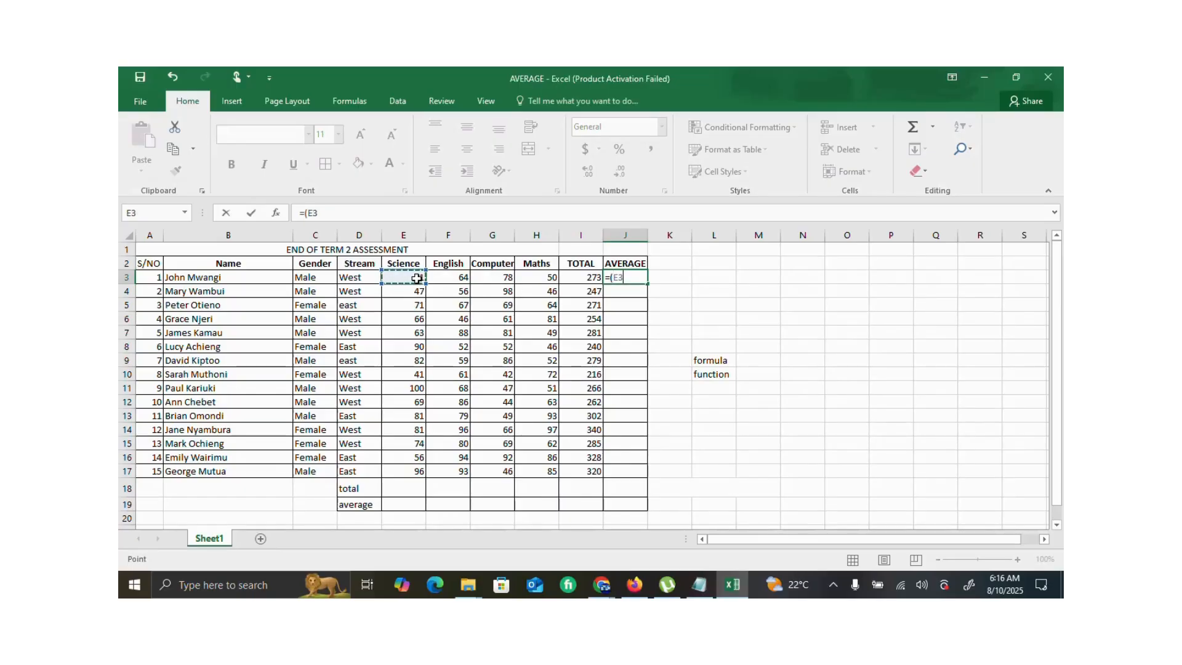
{"action": "type", "text": "+"}
{"action": "left_click", "coordinate": [457, 278]}
{"action": "type", "text": "+"}
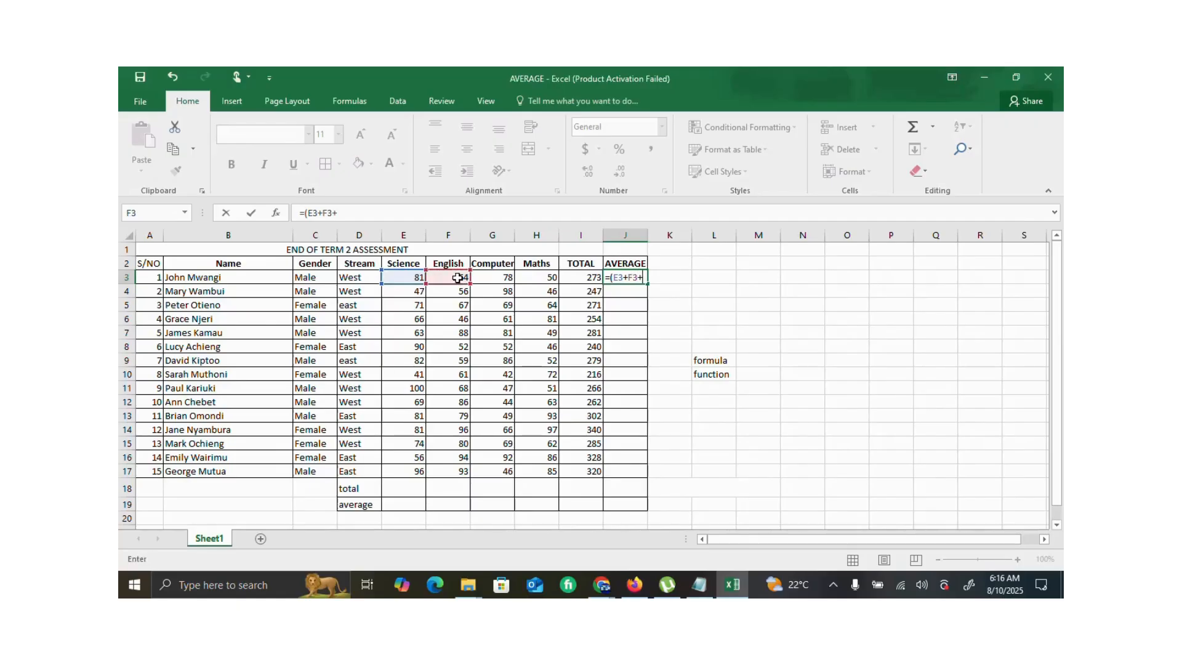
{"action": "left_click", "coordinate": [503, 277]}
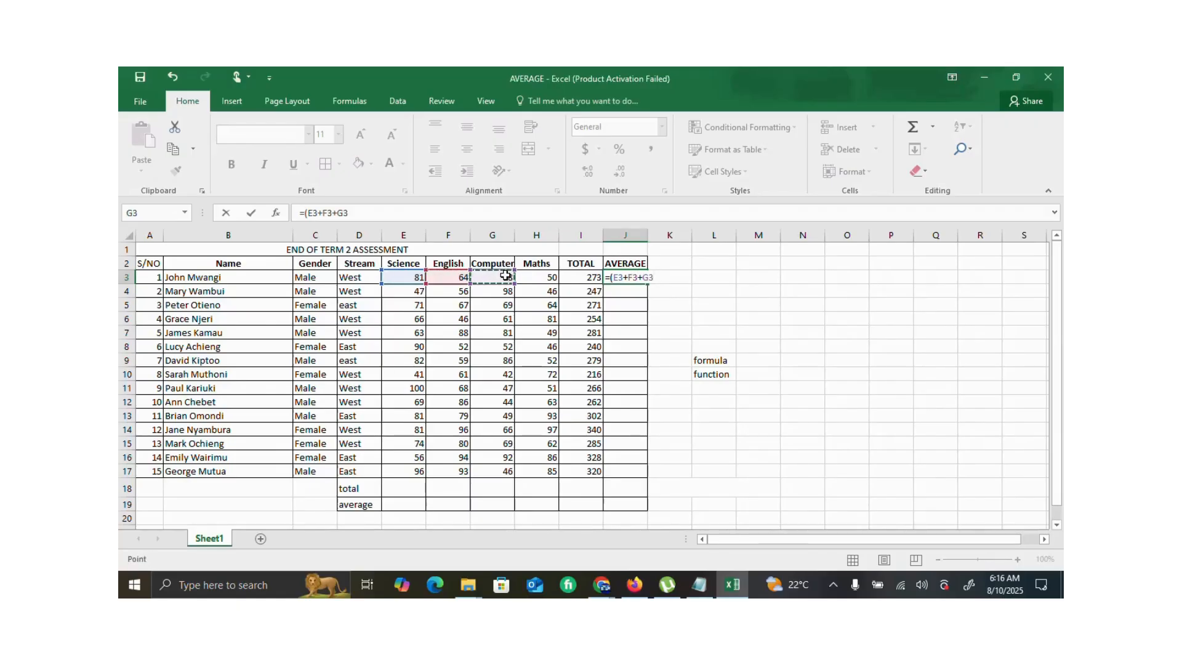
{"action": "type", "text": "+"}
{"action": "left_click", "coordinate": [540, 278]}
{"action": "type", "text": "+"}
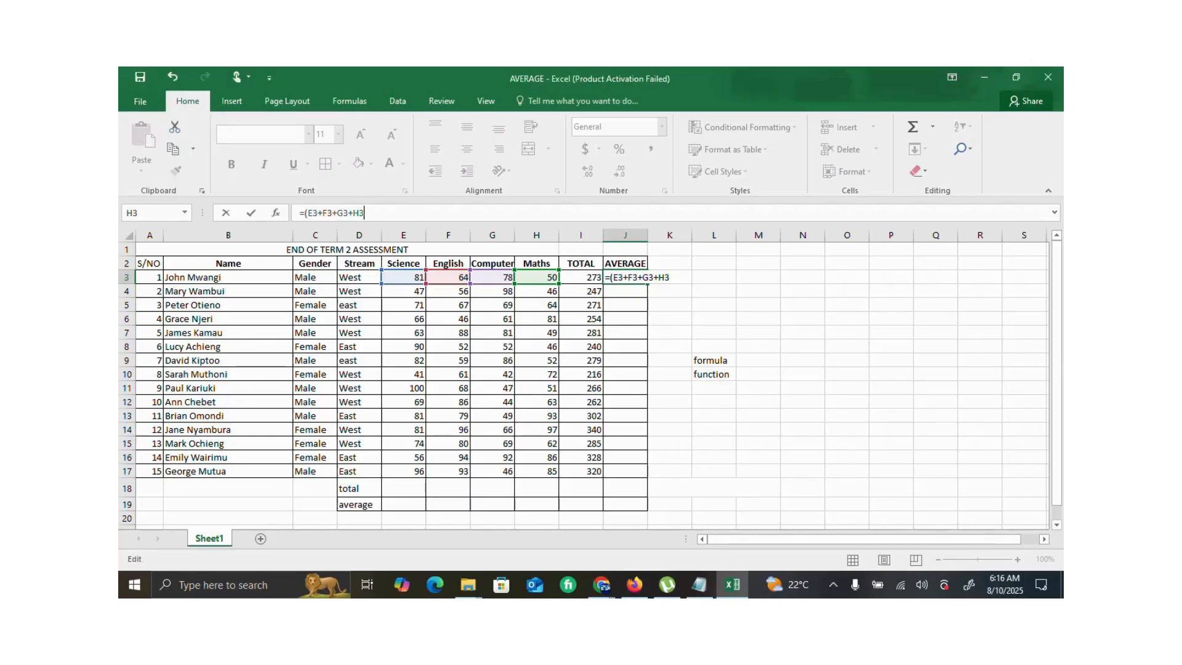
{"action": "type", "text": "/4"}
{"action": "key", "text": "Return"}
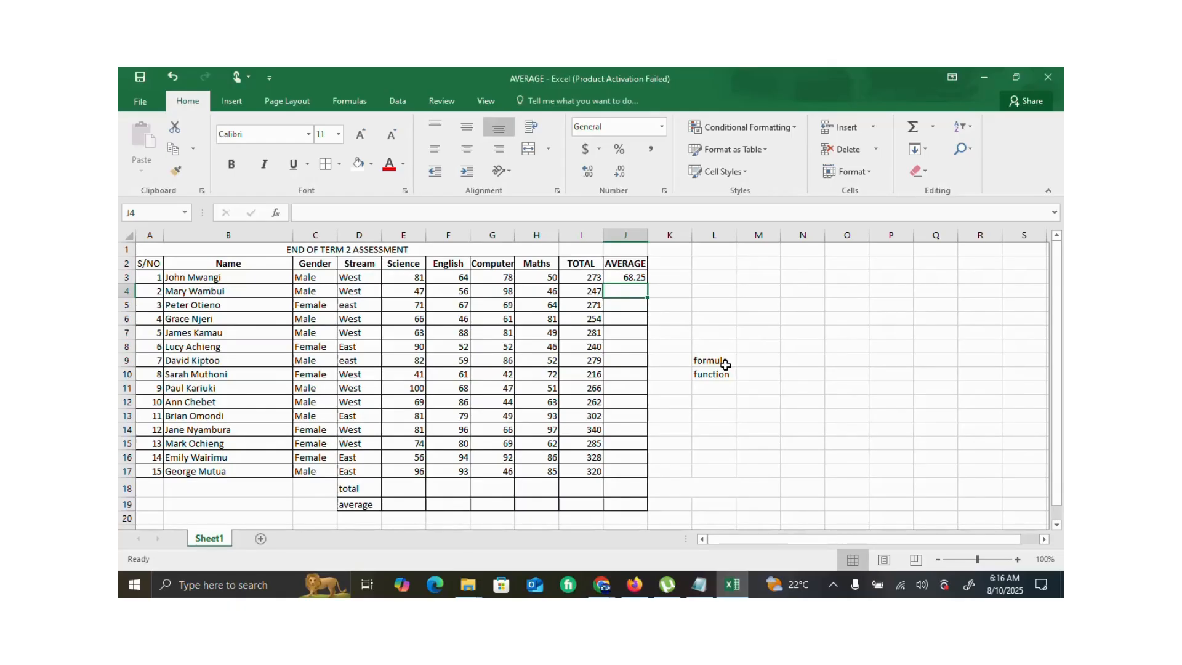
- Replace the first student's average formula in J3 with the function =AVERAGE(E3:H3)
{"action": "left_click", "coordinate": [627, 278]}
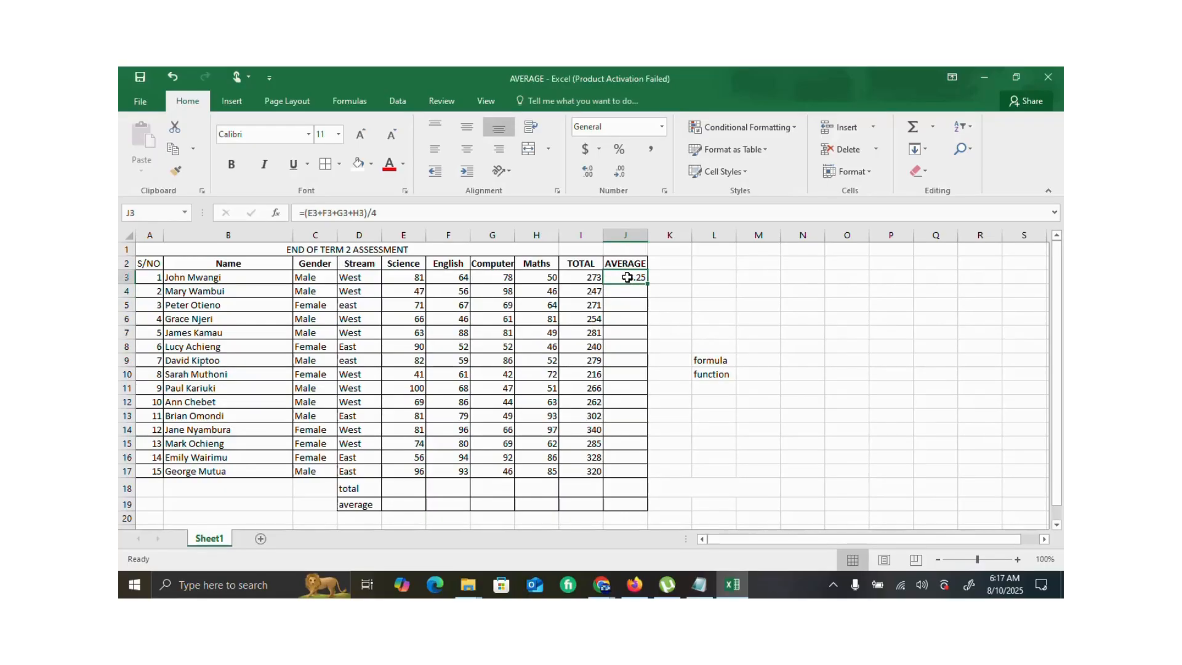
{"action": "double_click", "coordinate": [626, 277]}
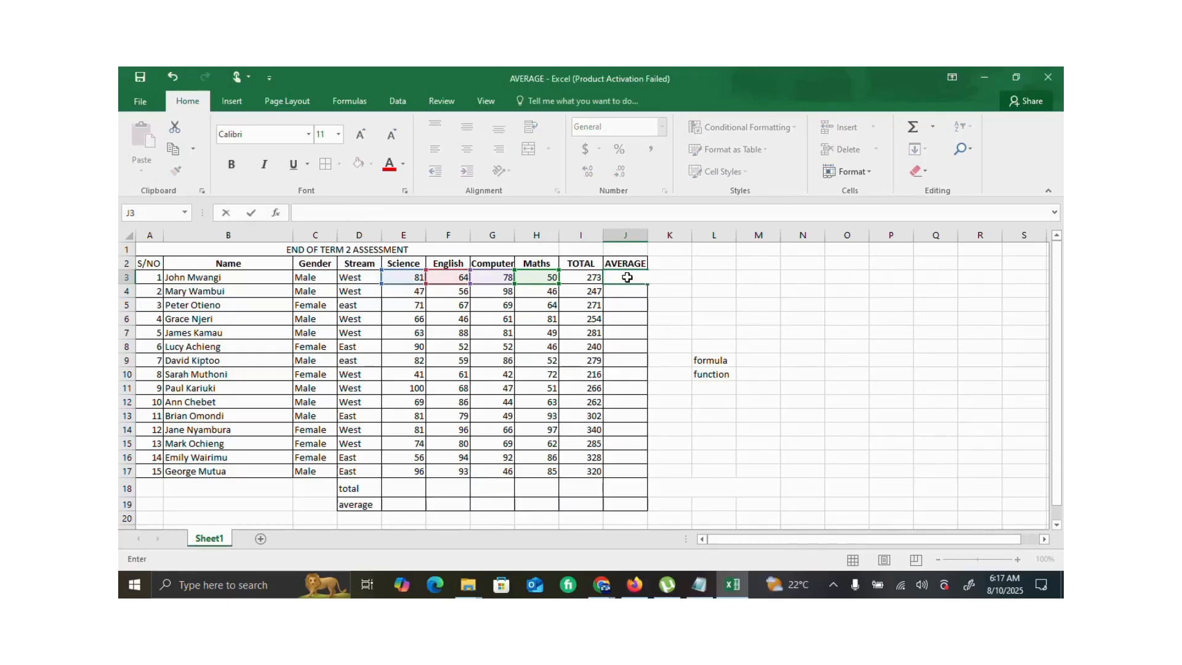
{"action": "type", "text": "=aver"}
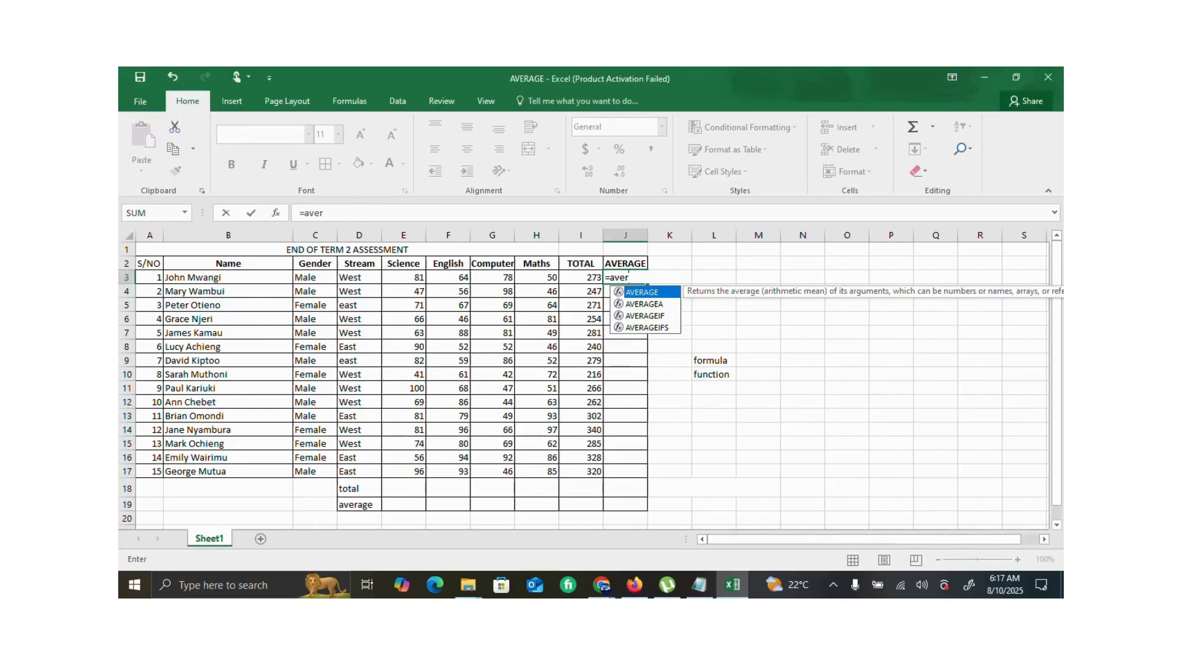
{"action": "double_click", "coordinate": [641, 293]}
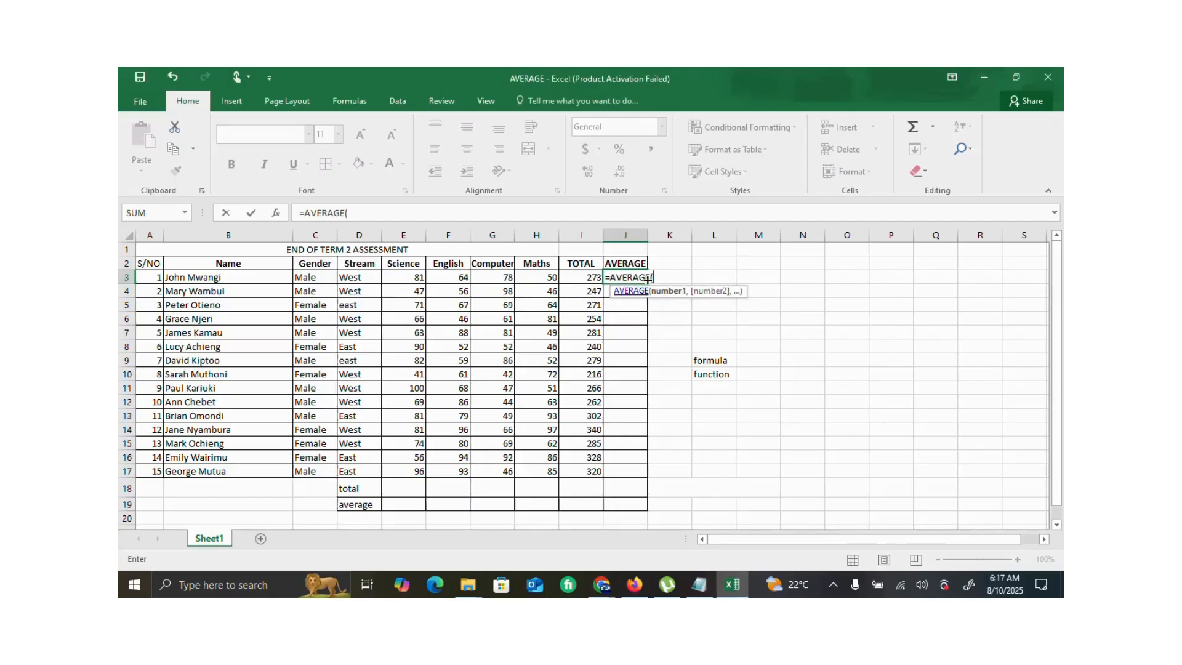
{"action": "left_click", "coordinate": [414, 277]}
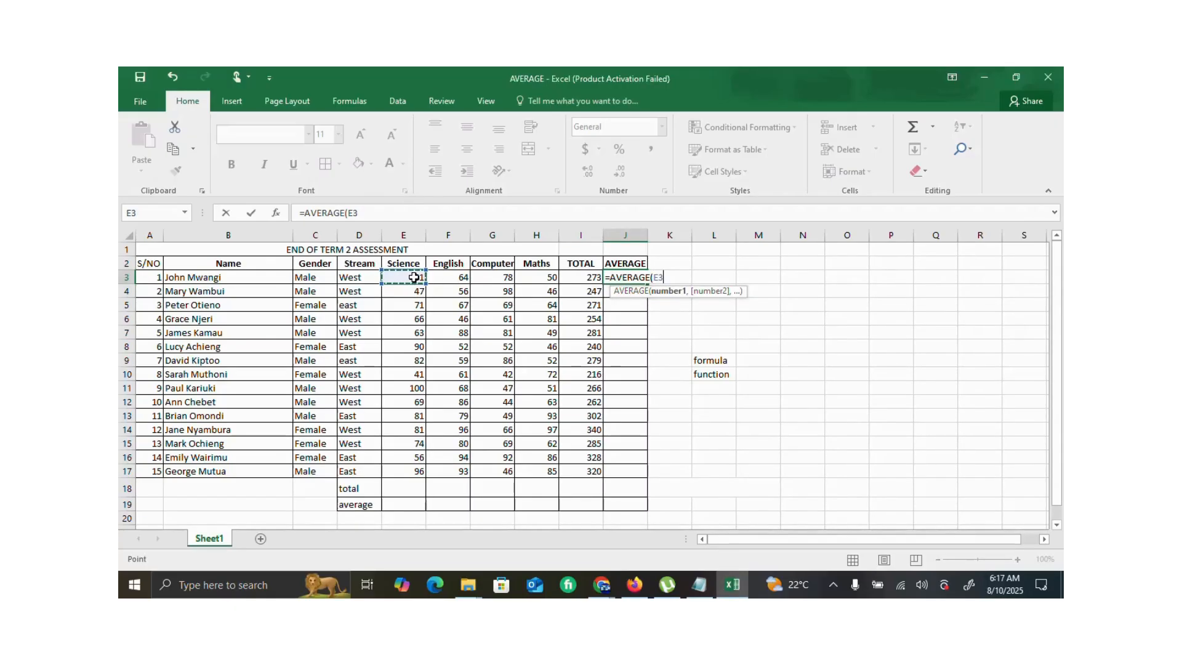
{"action": "key", "text": "F8"}
{"action": "left_click", "coordinate": [545, 278]}
{"action": "type", "text": ")"}
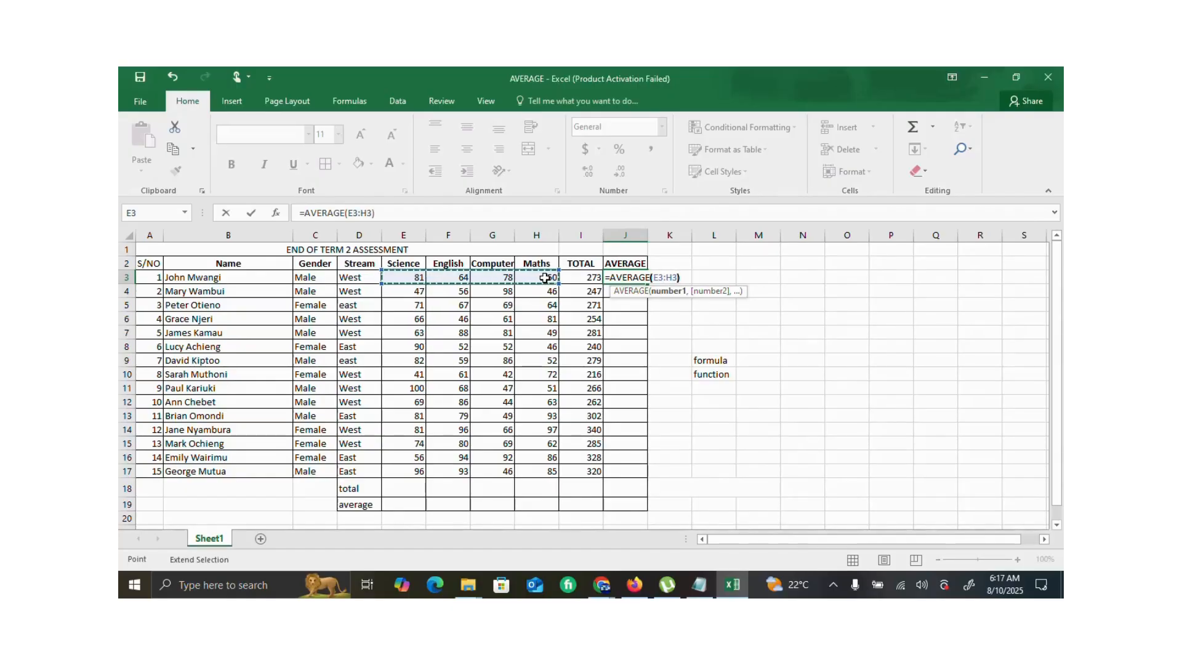
{"action": "key", "text": "Return"}
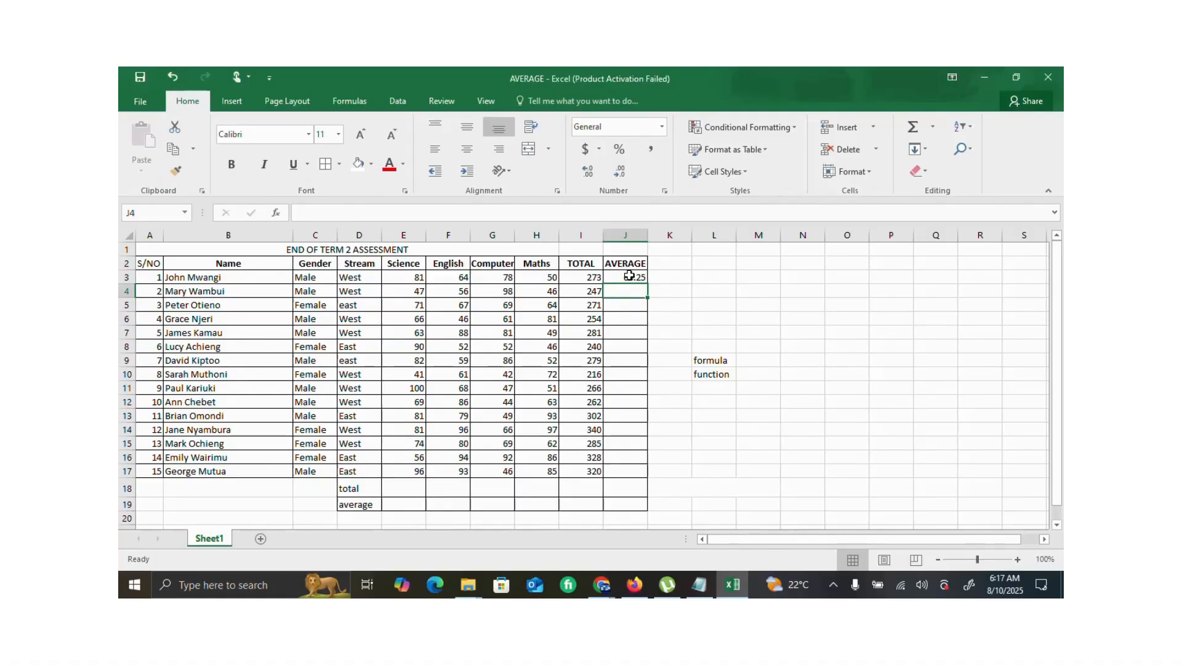
- Fill the J3 average down the AVERAGE column for all students through J17, leaving J18 and J19 empty
{"action": "left_click", "coordinate": [630, 275]}
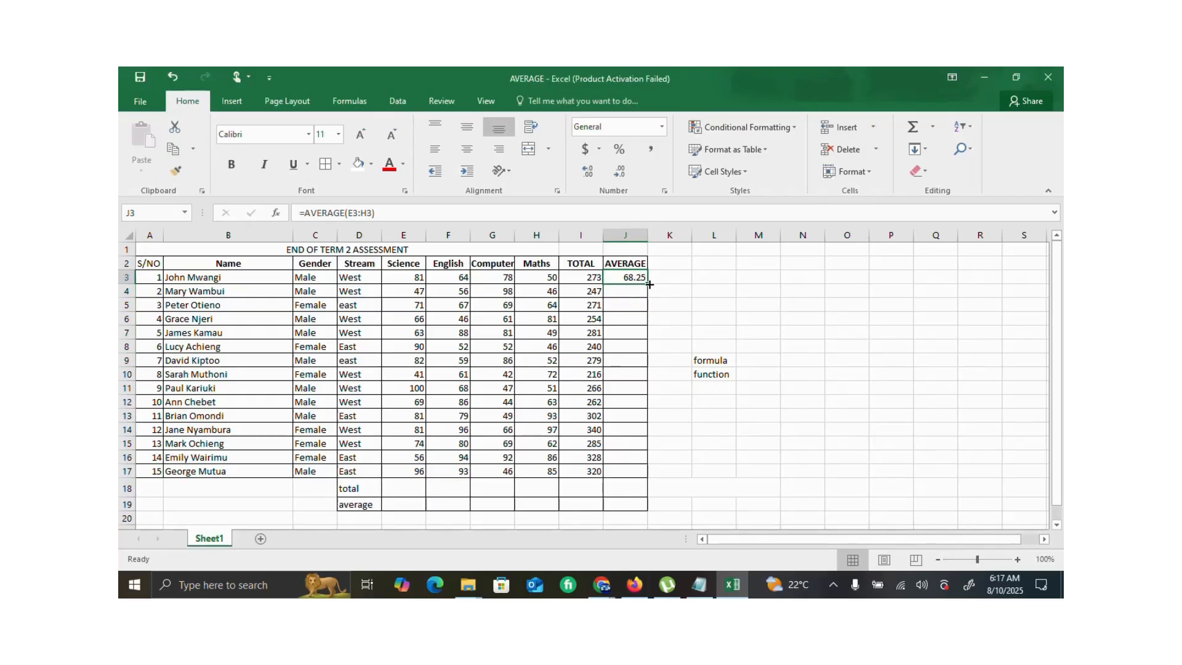
{"action": "left_click_drag", "start_coordinate": [650, 284], "coordinate": [649, 351]}
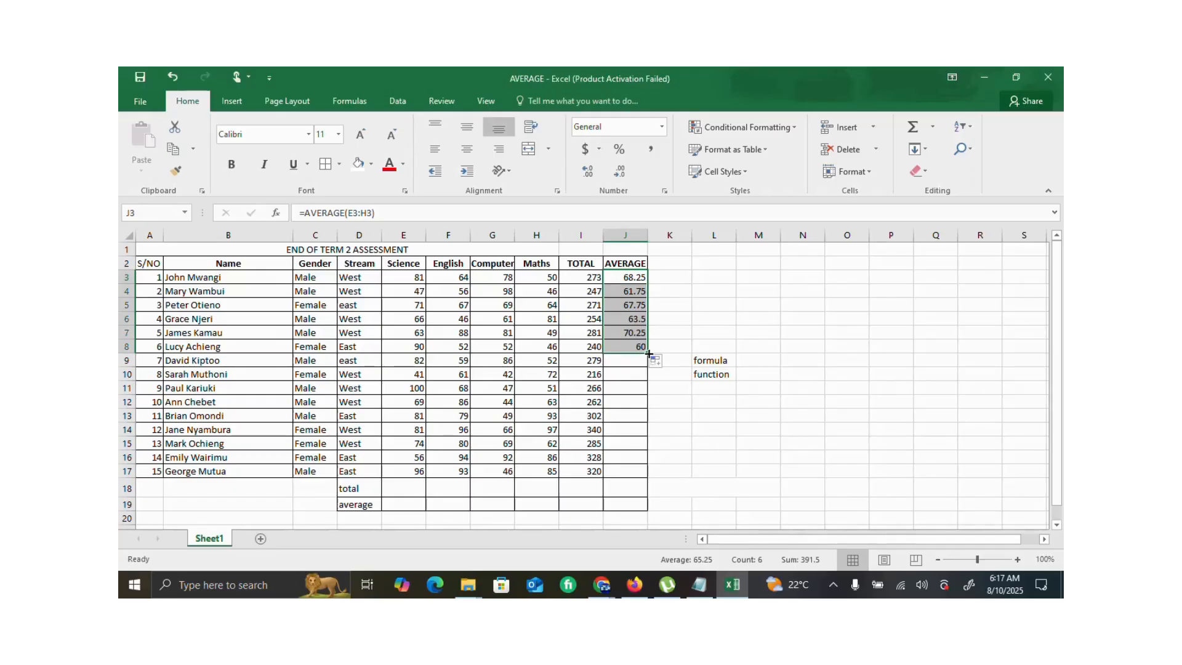
{"action": "left_click_drag", "start_coordinate": [650, 353], "coordinate": [626, 504]}
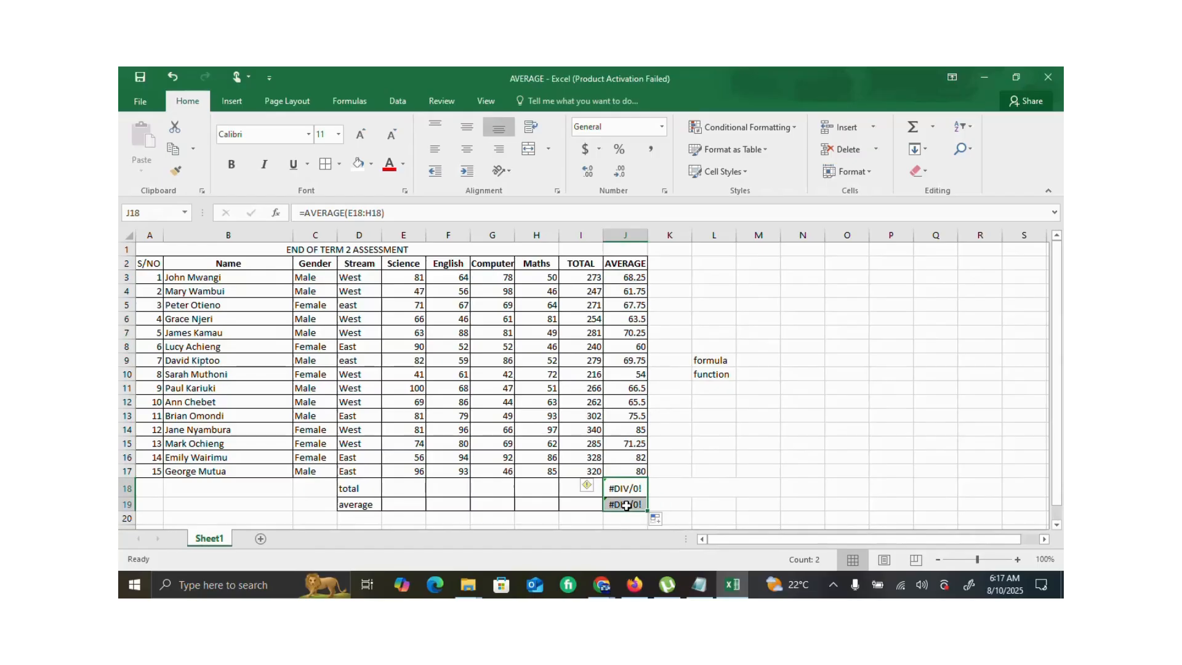
{"action": "key", "text": "BackSpace"}
{"action": "left_click", "coordinate": [633, 506]}
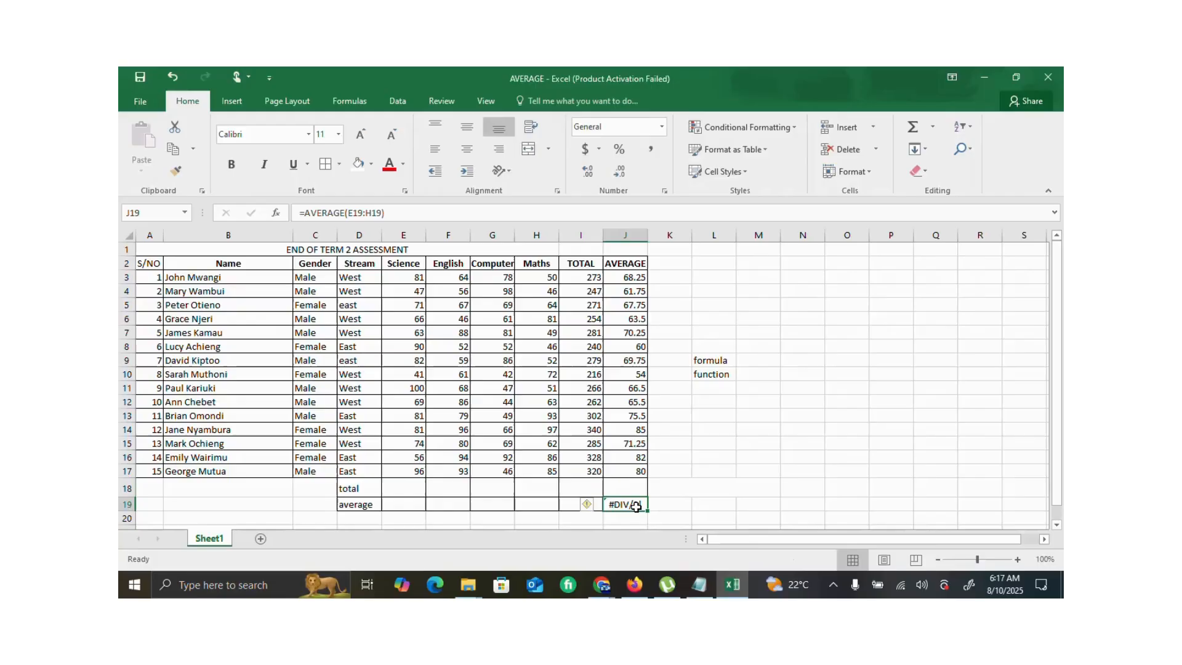
{"action": "key", "text": "BackSpace"}
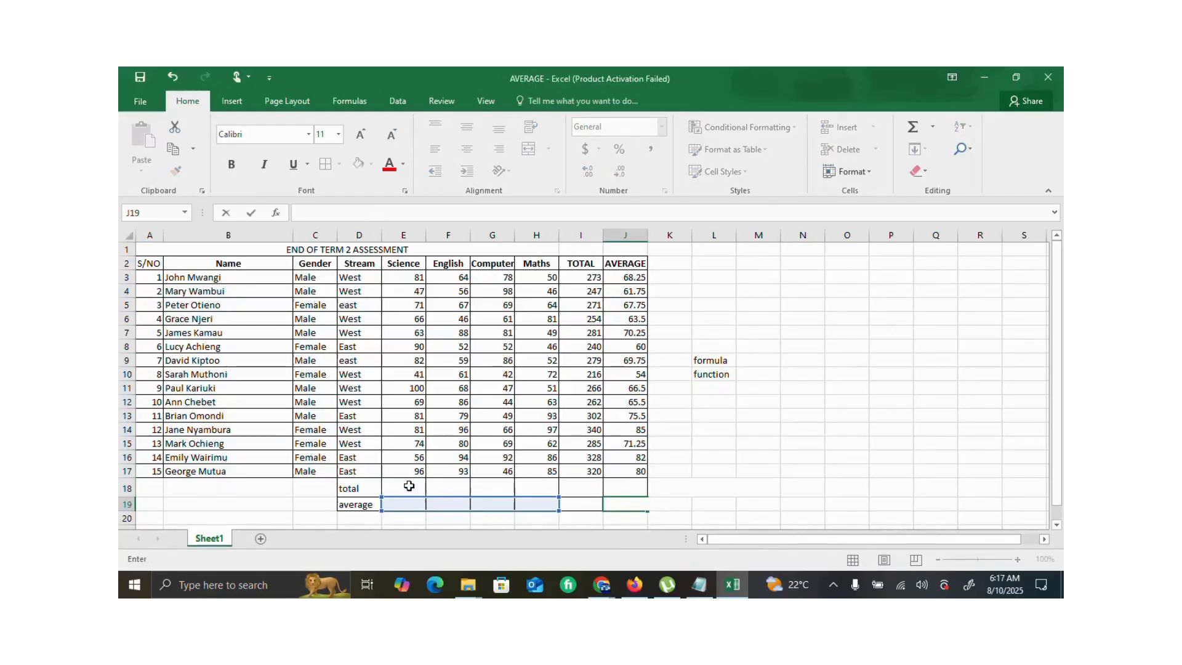
- Total the Science marks in E18 with =SUM(E3:E17) and fill it across the total row through J18
{"action": "left_click", "coordinate": [409, 485]}
{"action": "type", "text": "=sum"}
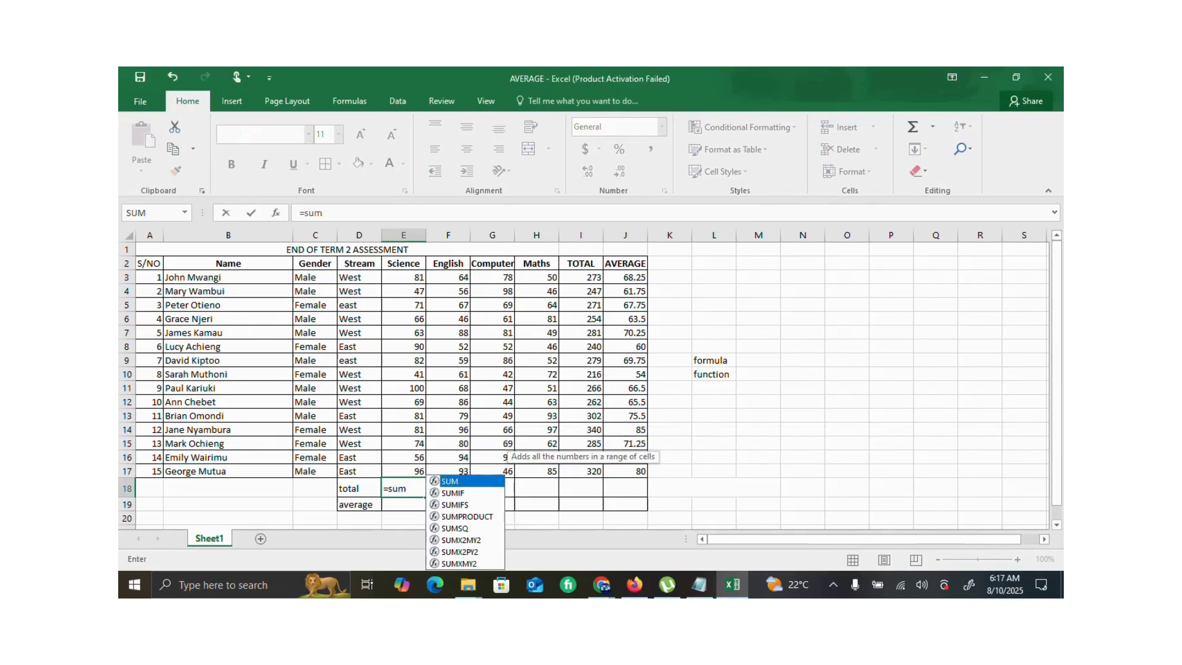
{"action": "type", "text": "("}
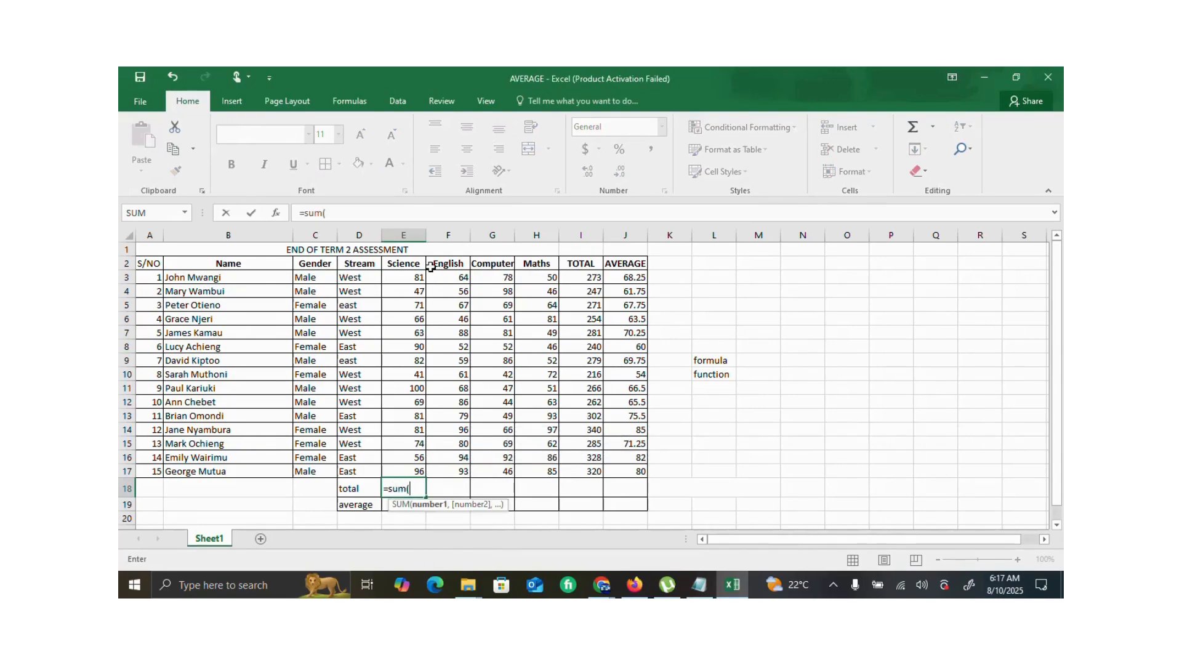
{"action": "left_click", "coordinate": [413, 275]}
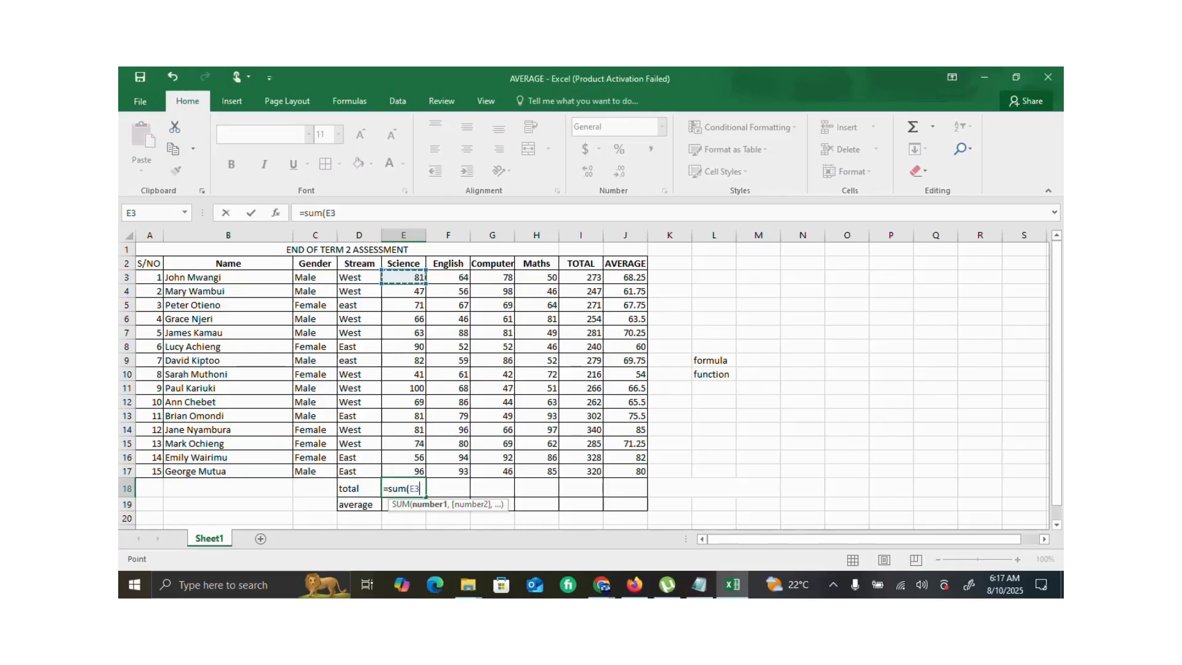
{"action": "left_click", "coordinate": [385, 213]}
{"action": "type", "text": ":"}
{"action": "left_click", "coordinate": [420, 469]}
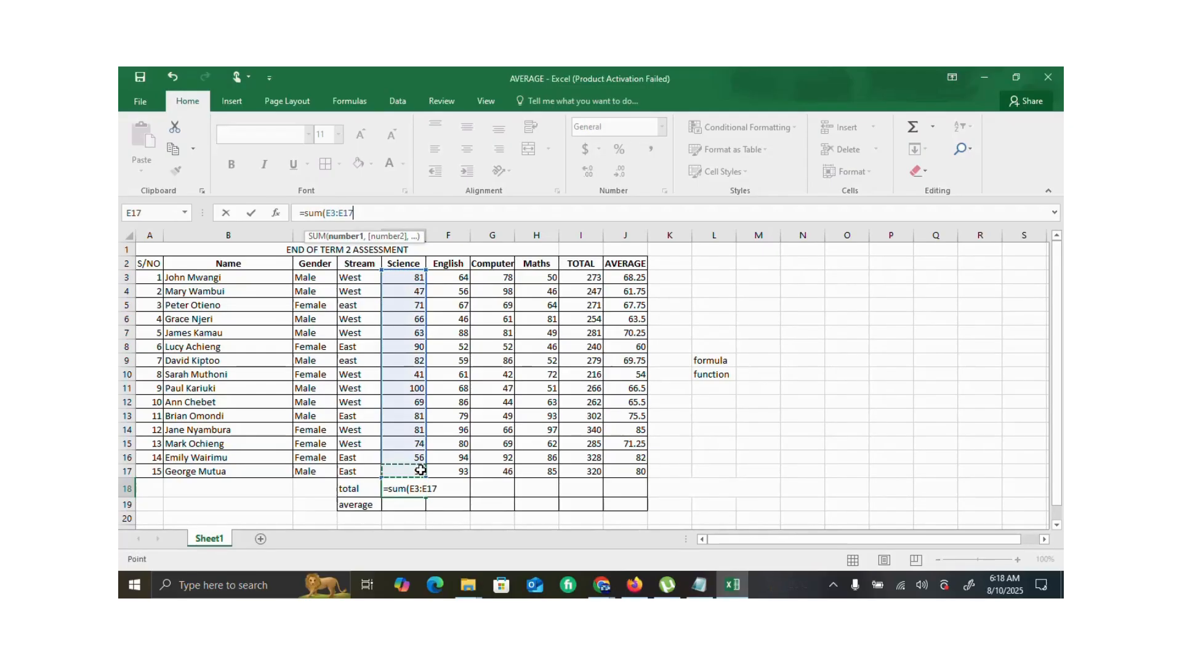
{"action": "type", "text": ")"}
{"action": "key", "text": "Return"}
{"action": "left_click", "coordinate": [417, 488]}
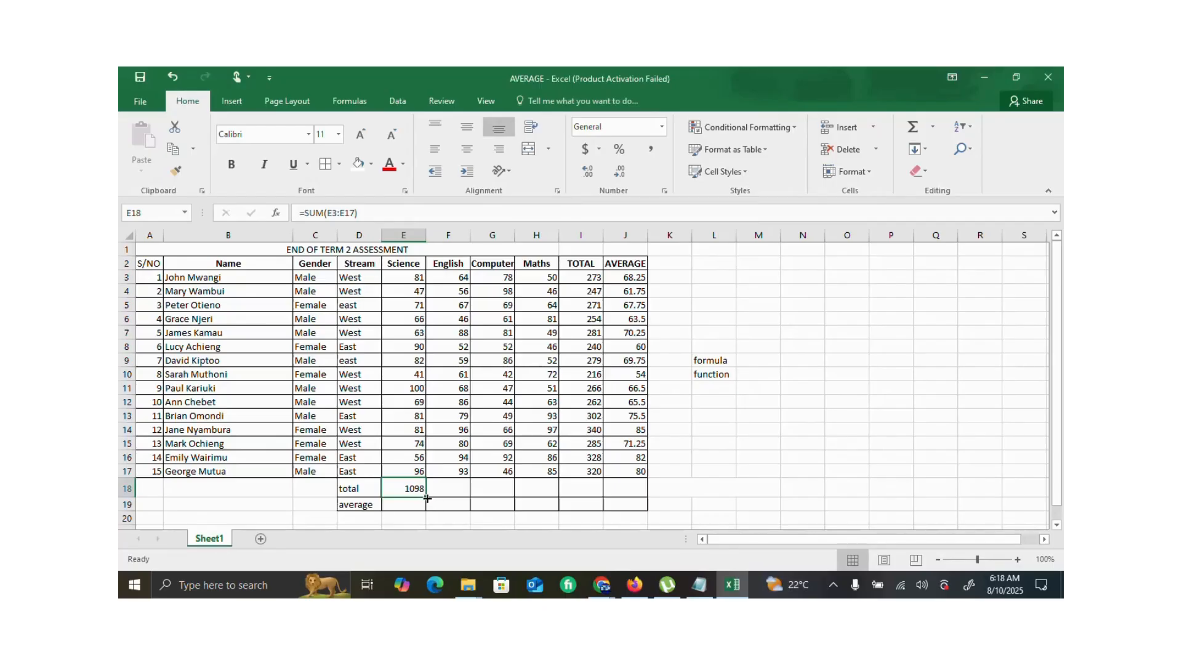
{"action": "left_click_drag", "start_coordinate": [427, 498], "coordinate": [628, 497]}
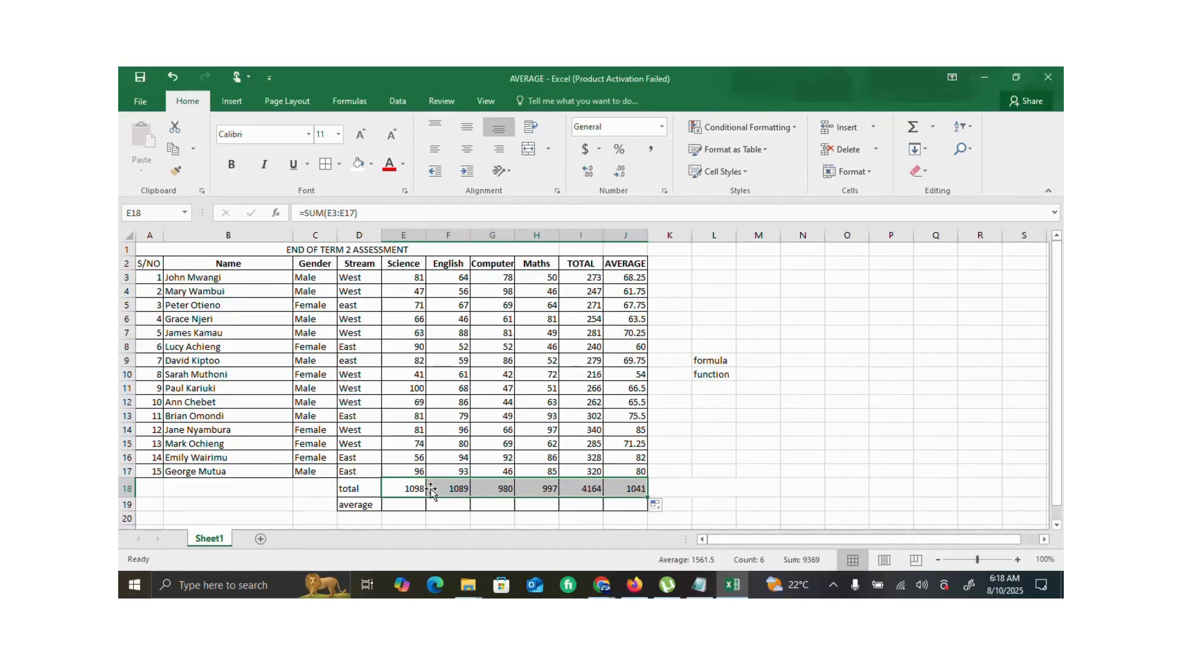
- Average the Science marks in E19 with =AVERAGE(E3:E17) and fill it across the average row through J19
{"action": "left_click", "coordinate": [403, 506]}
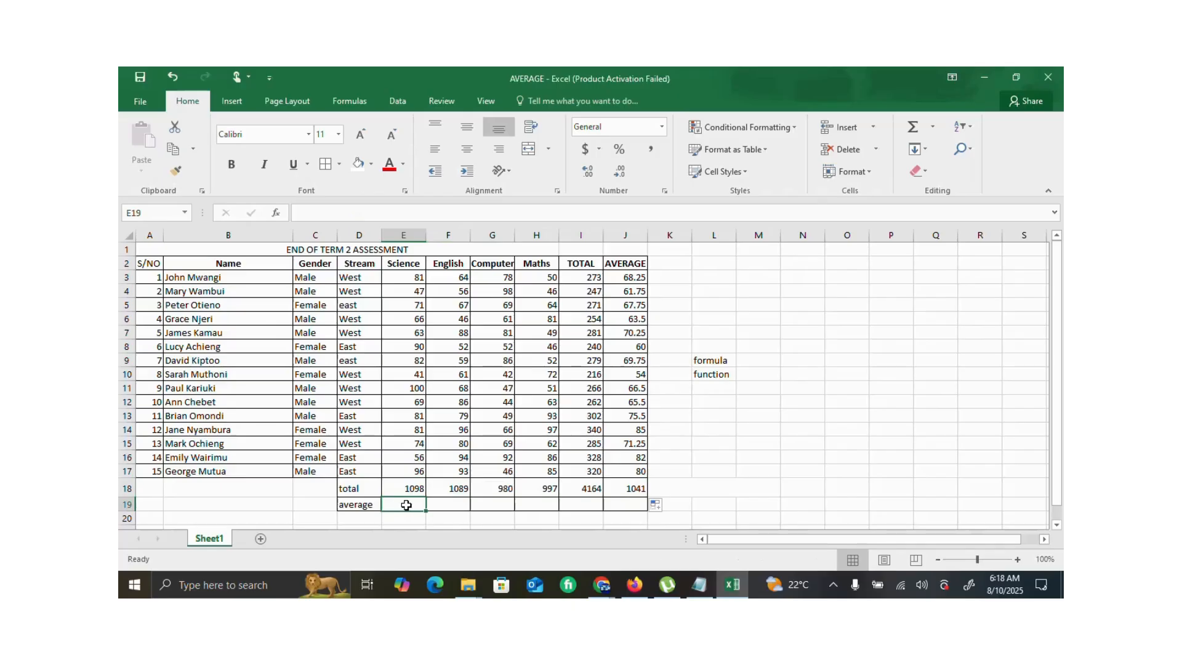
{"action": "type", "text": "="}
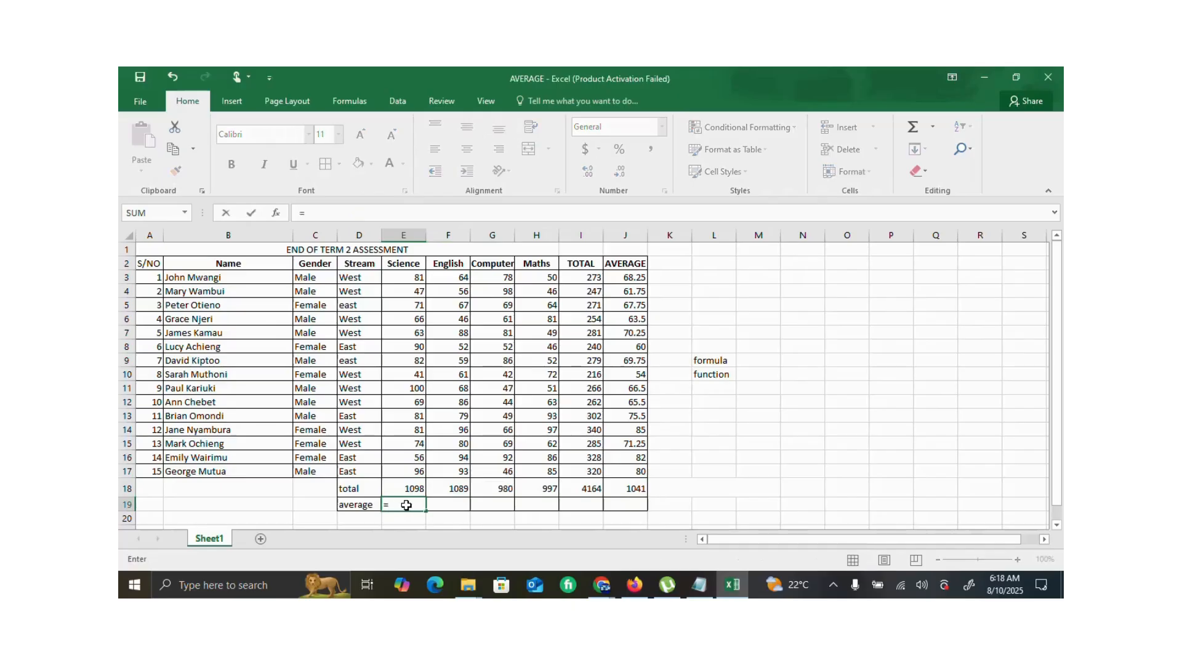
{"action": "type", "text": "ave"}
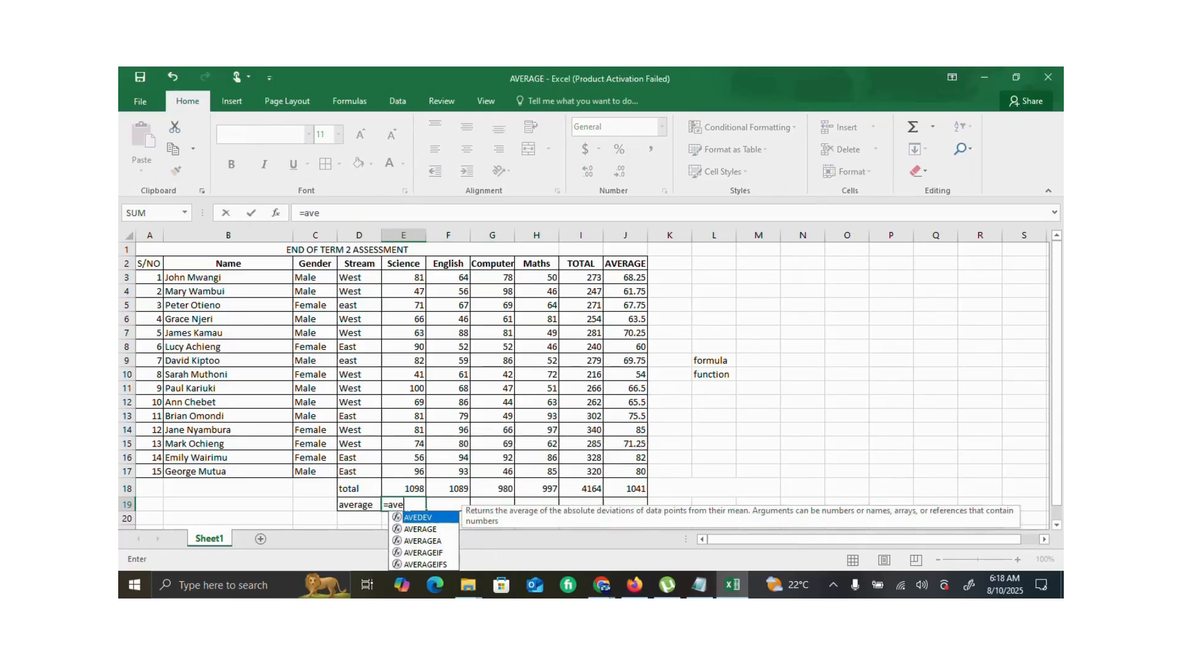
{"action": "type", "text": "ar"}
{"action": "key", "text": "BackSpace"}
{"action": "key", "text": "BackSpace"}
{"action": "type", "text": "rage"}
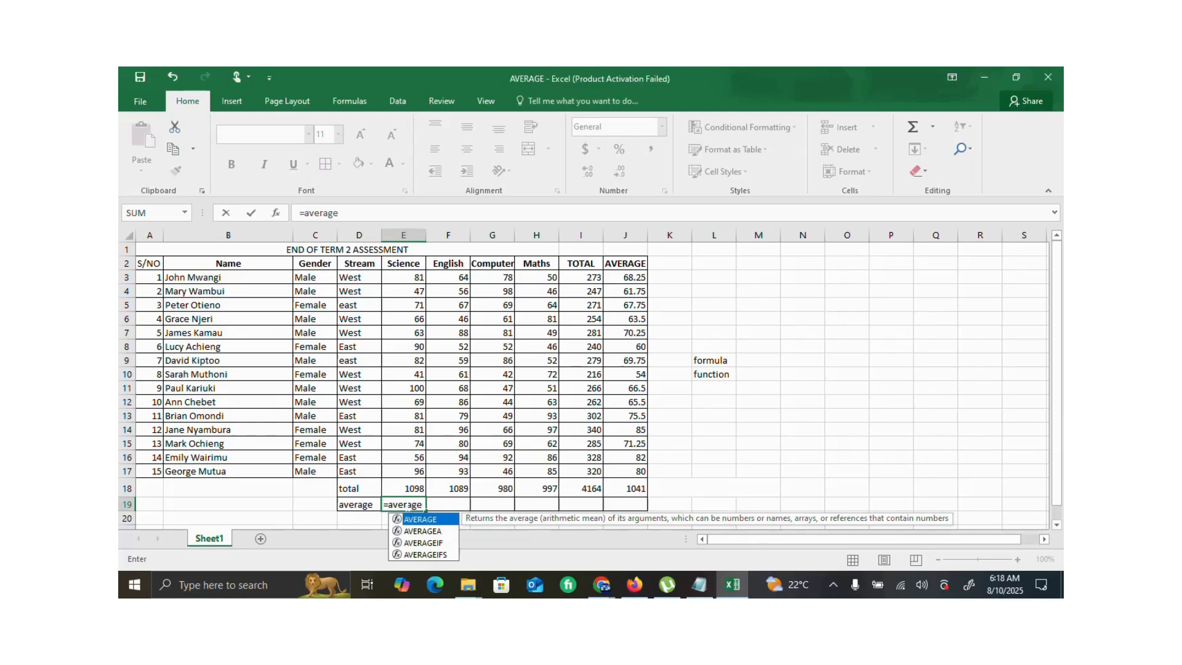
{"action": "type", "text": "("}
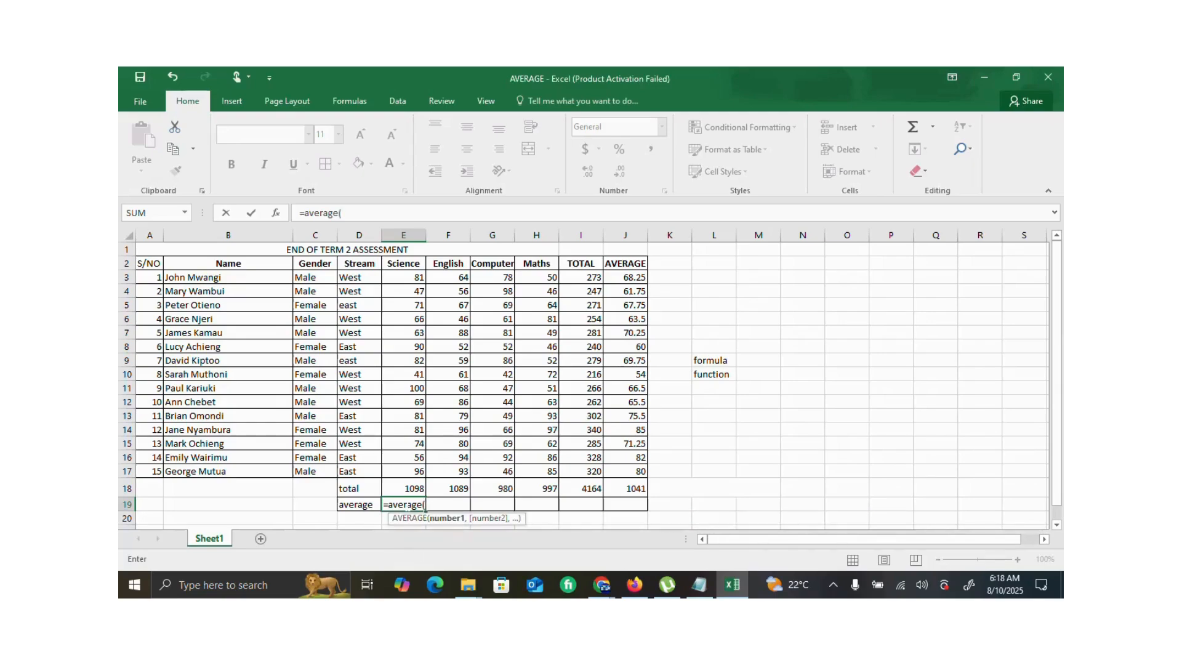
{"action": "left_click", "coordinate": [415, 276]}
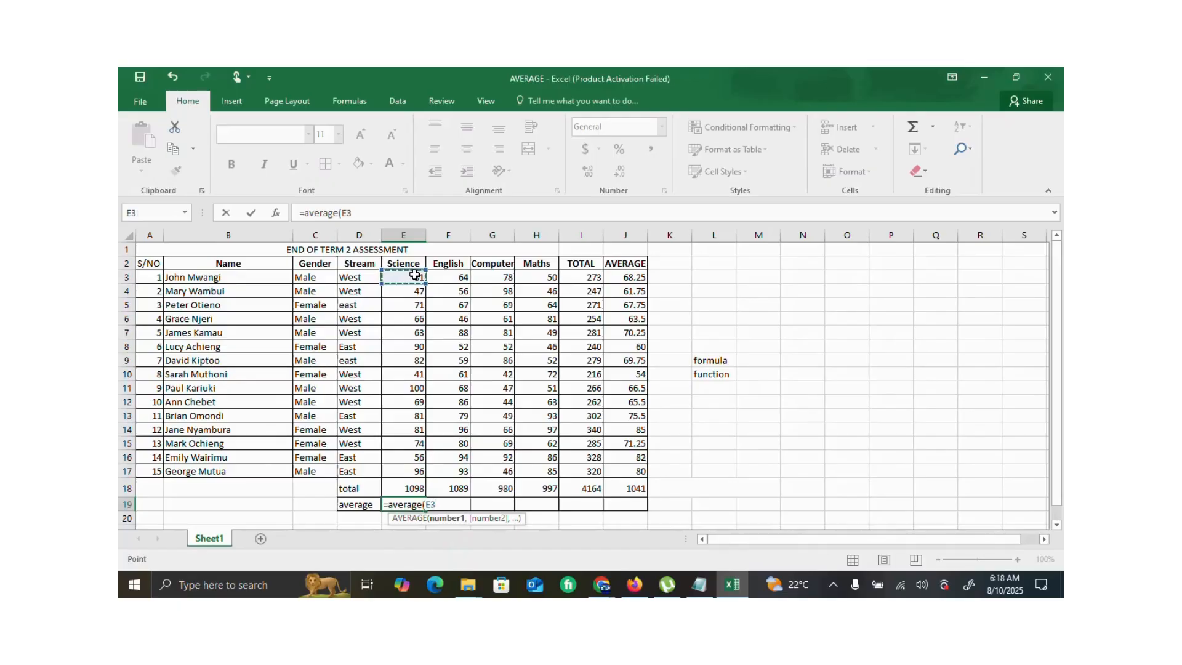
{"action": "key", "text": "F8"}
{"action": "left_click", "coordinate": [418, 470]}
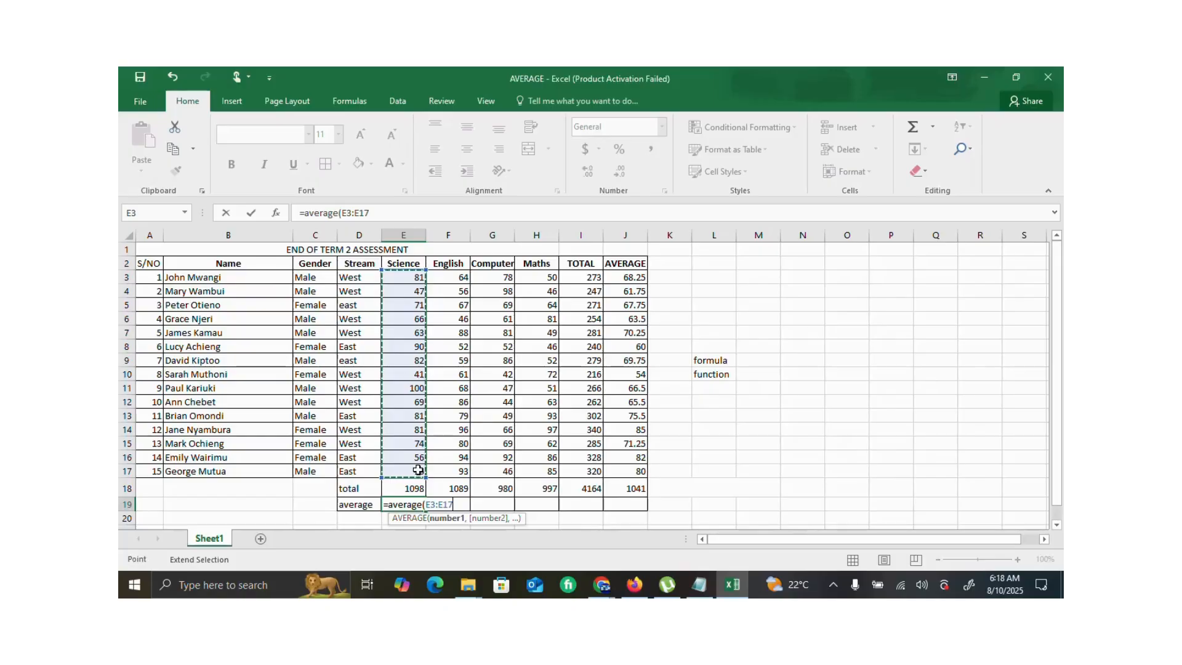
{"action": "type", "text": ")"}
{"action": "key", "text": "Return"}
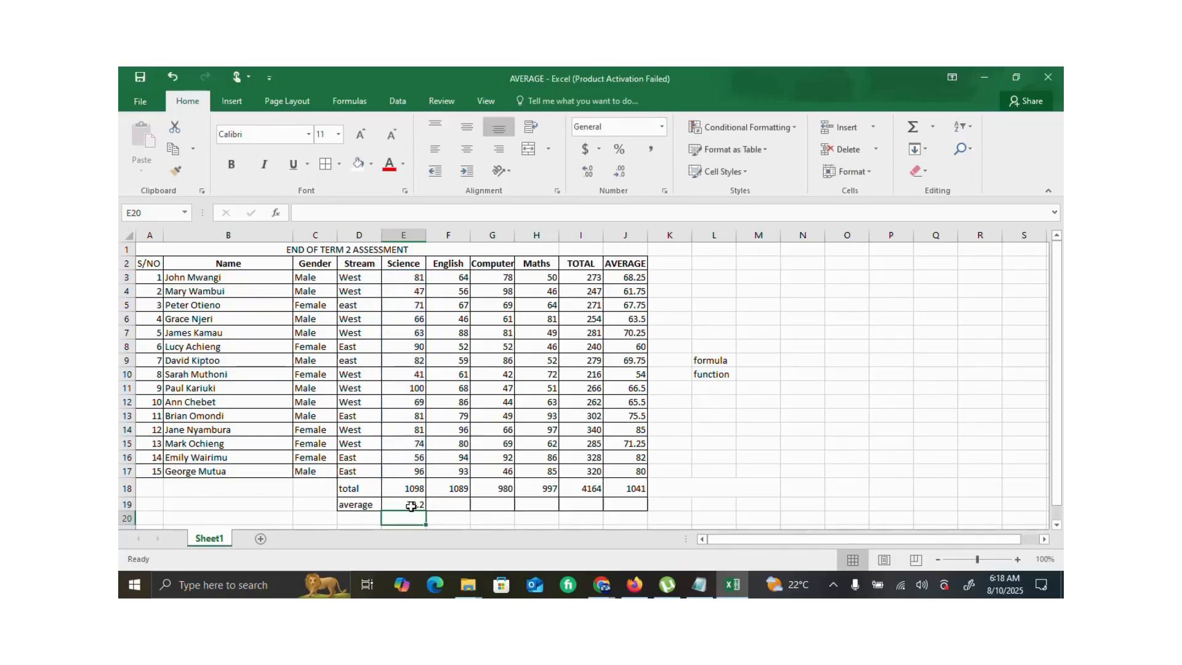
{"action": "left_click", "coordinate": [411, 506]}
{"action": "left_click_drag", "start_coordinate": [431, 510], "coordinate": [657, 497]}
- Make the total and average rows D18:J19 and the TOTAL and AVERAGE columns I3:J19 bold
{"action": "left_click_drag", "start_coordinate": [357, 488], "coordinate": [617, 502]}
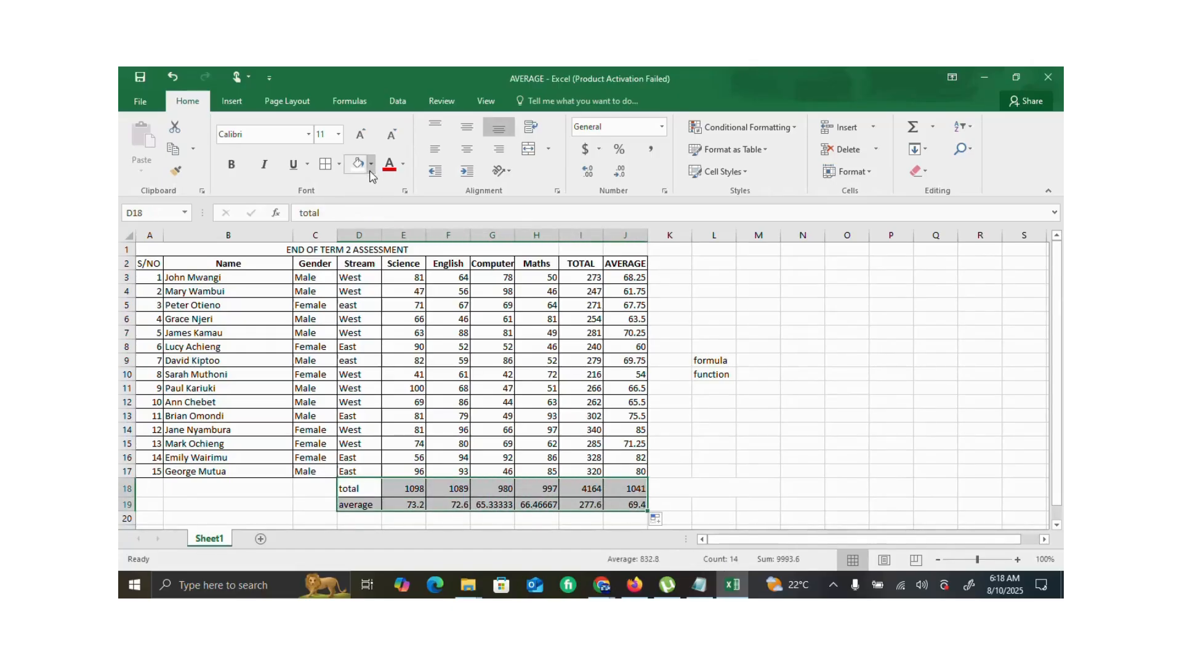
{"action": "left_click", "coordinate": [238, 169]}
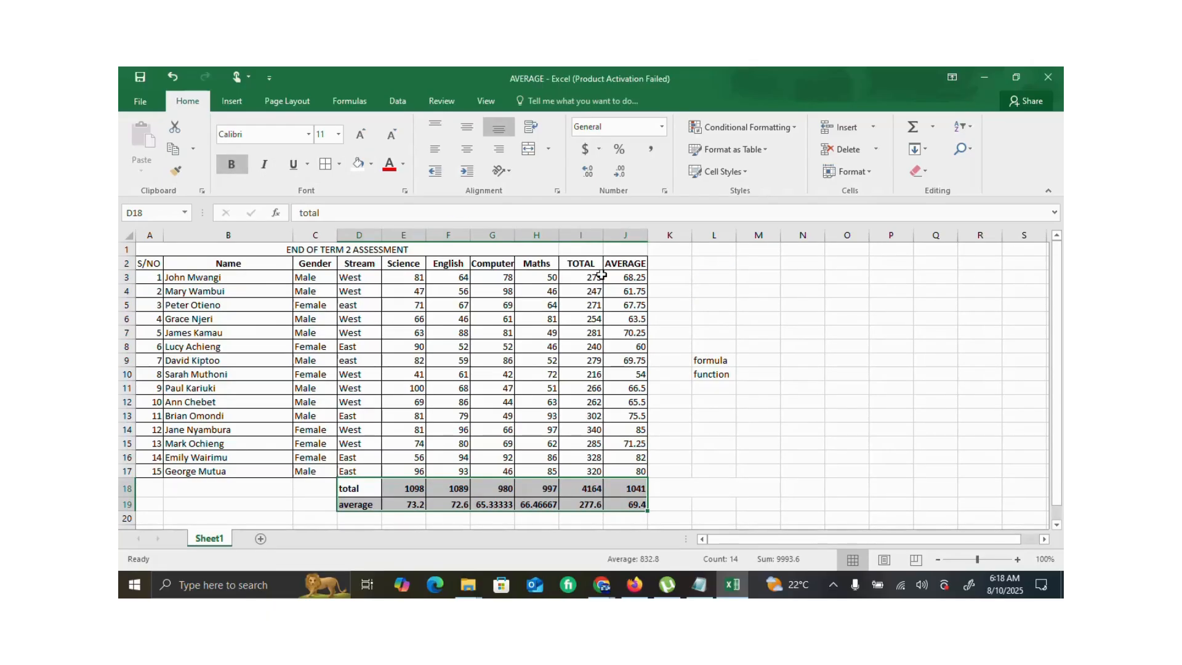
{"action": "left_click_drag", "start_coordinate": [583, 274], "coordinate": [630, 506]}
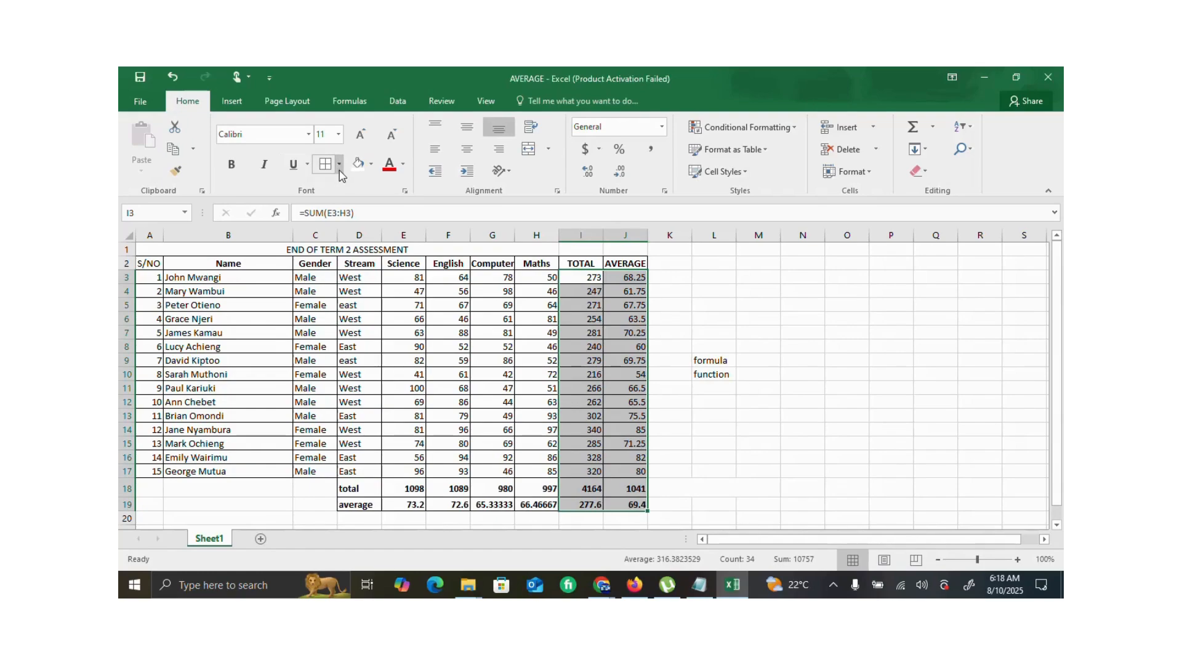
{"action": "left_click", "coordinate": [235, 163]}
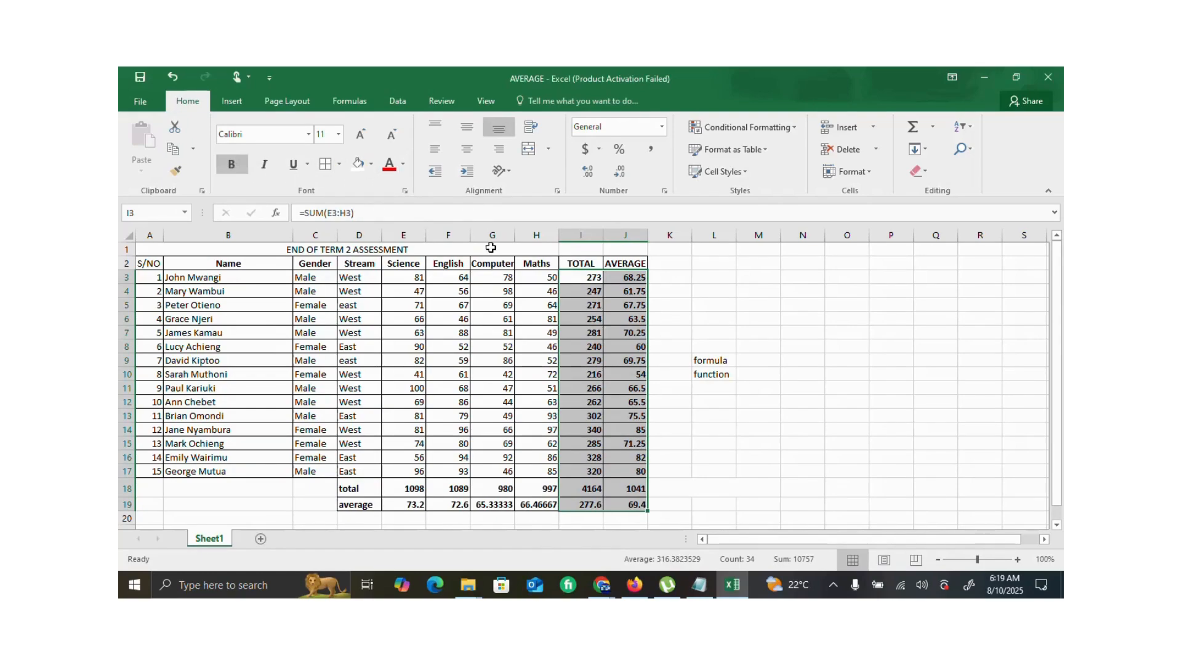
- Examine the functions behind the first student's total in I3 and average in J3, comparing them with the formula and function labels
{"action": "left_click", "coordinate": [710, 362]}
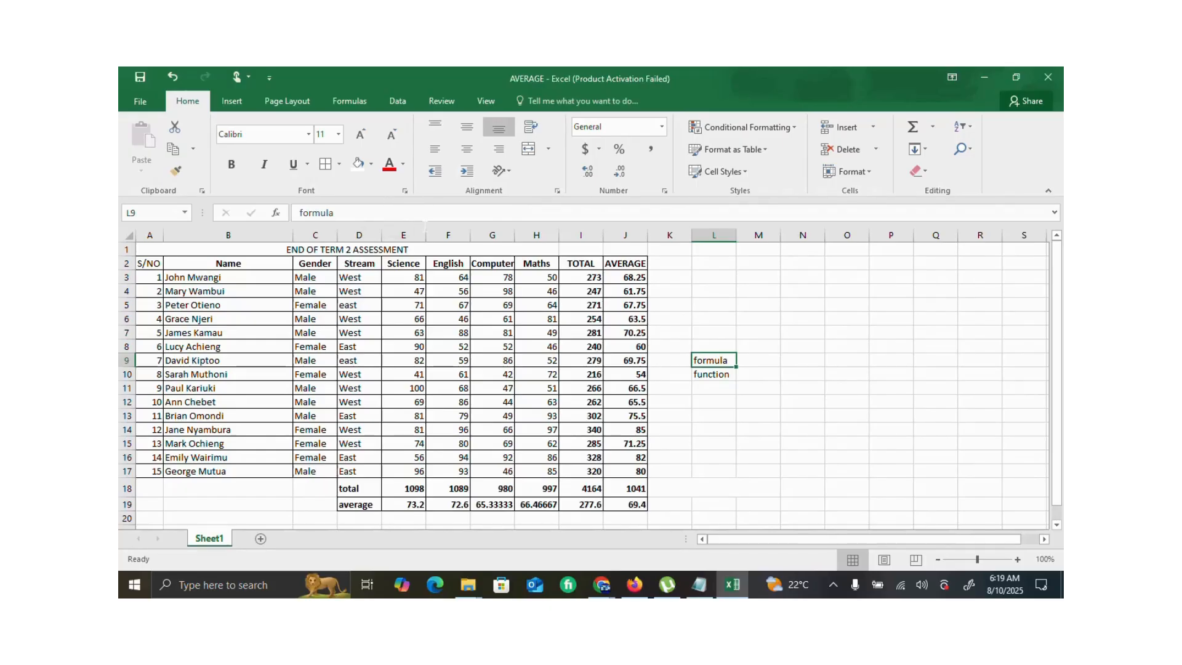
{"action": "left_click", "coordinate": [594, 277]}
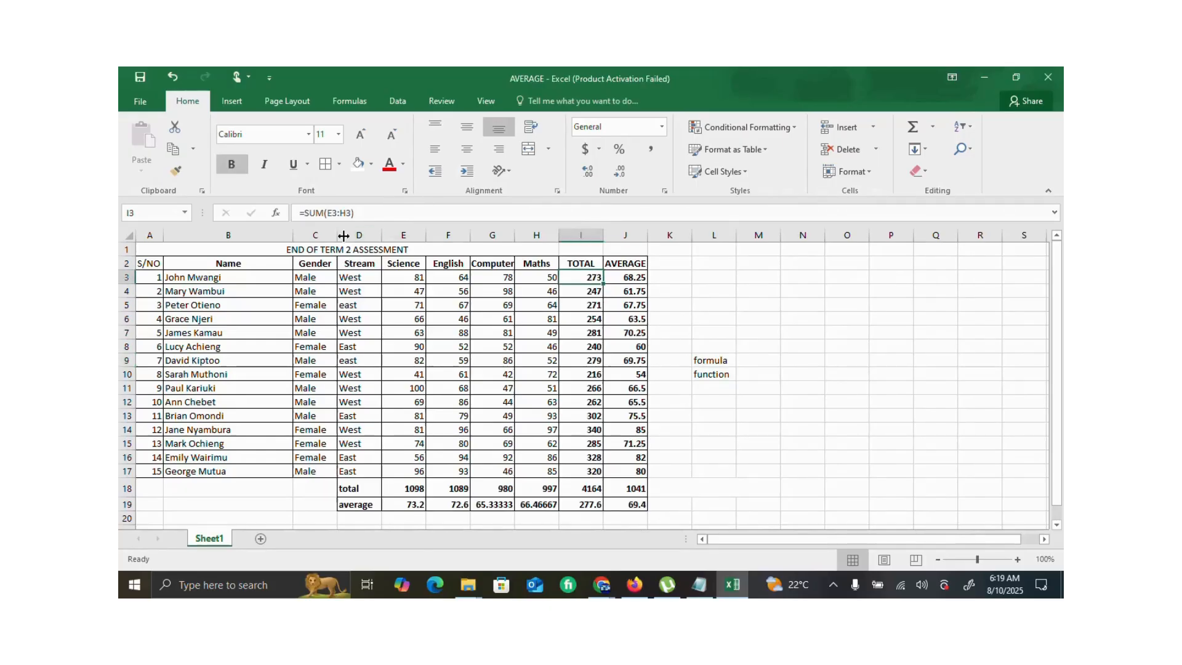
{"action": "left_click", "coordinate": [316, 213]}
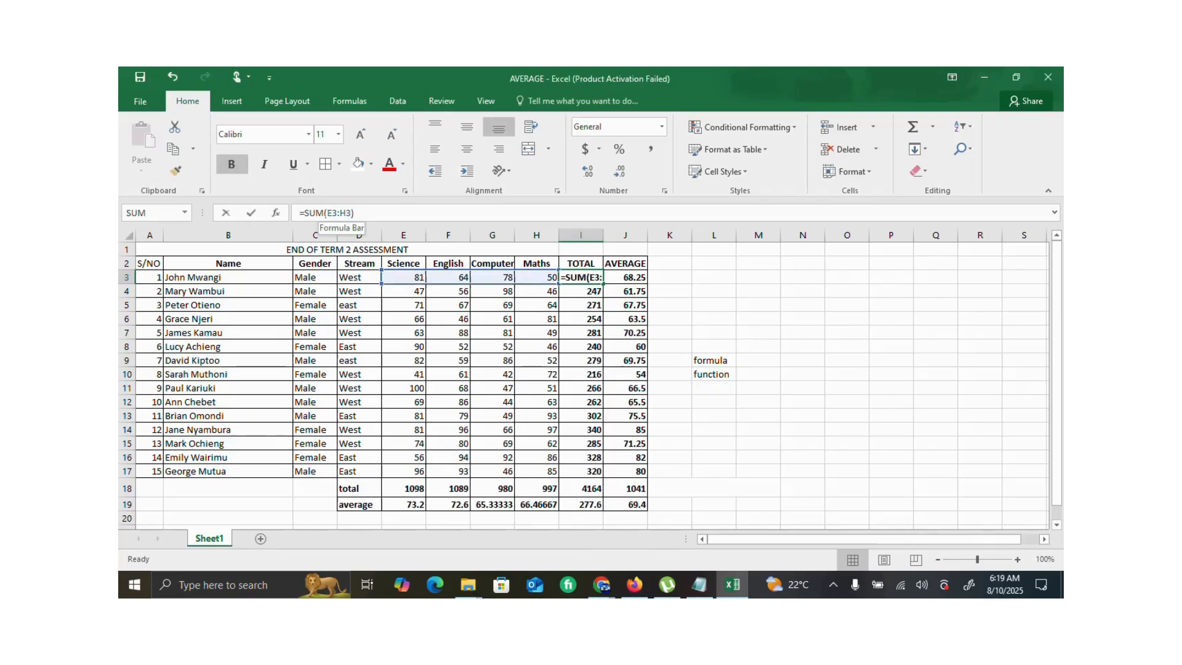
{"action": "left_click", "coordinate": [356, 213]}
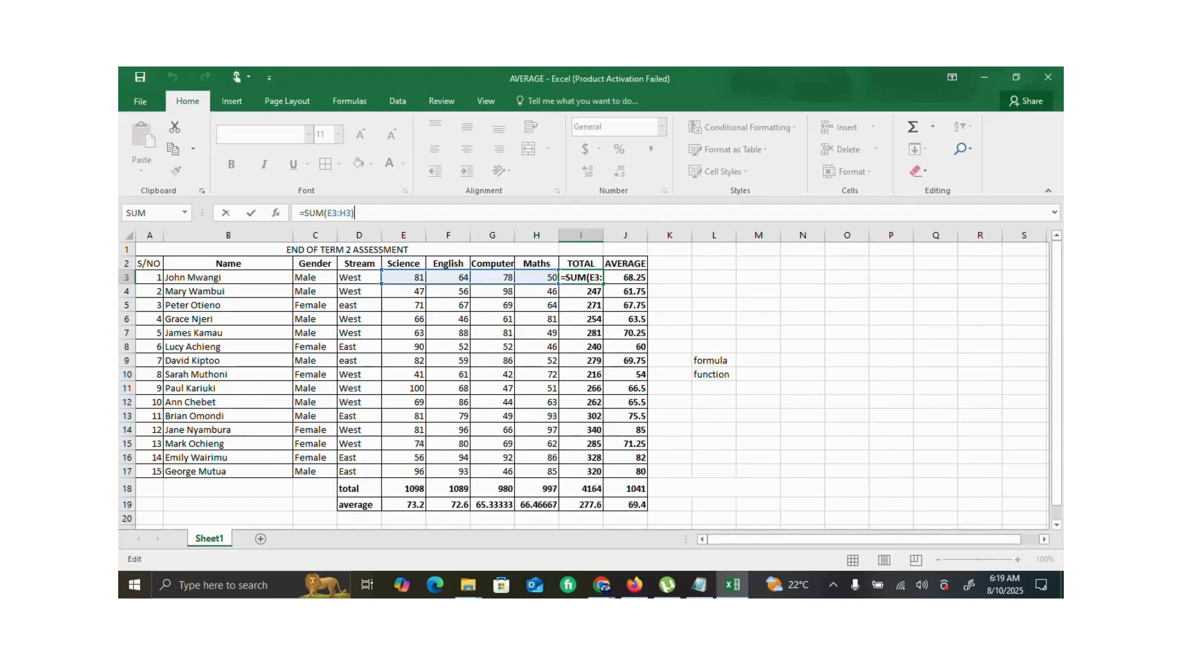
{"action": "left_click", "coordinate": [627, 278]}
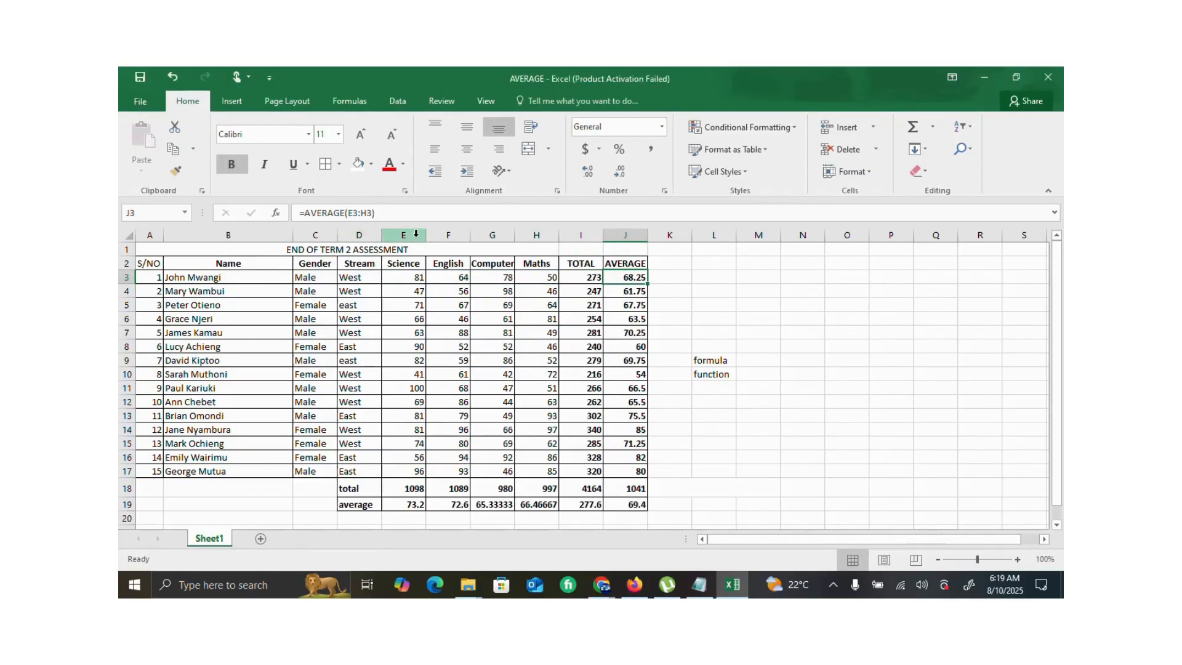
{"action": "scroll", "coordinate": [596, 389], "scroll_direction": "down", "scroll_amount": 3}
{"action": "scroll", "coordinate": [597, 390], "scroll_direction": "up", "scroll_amount": 3}
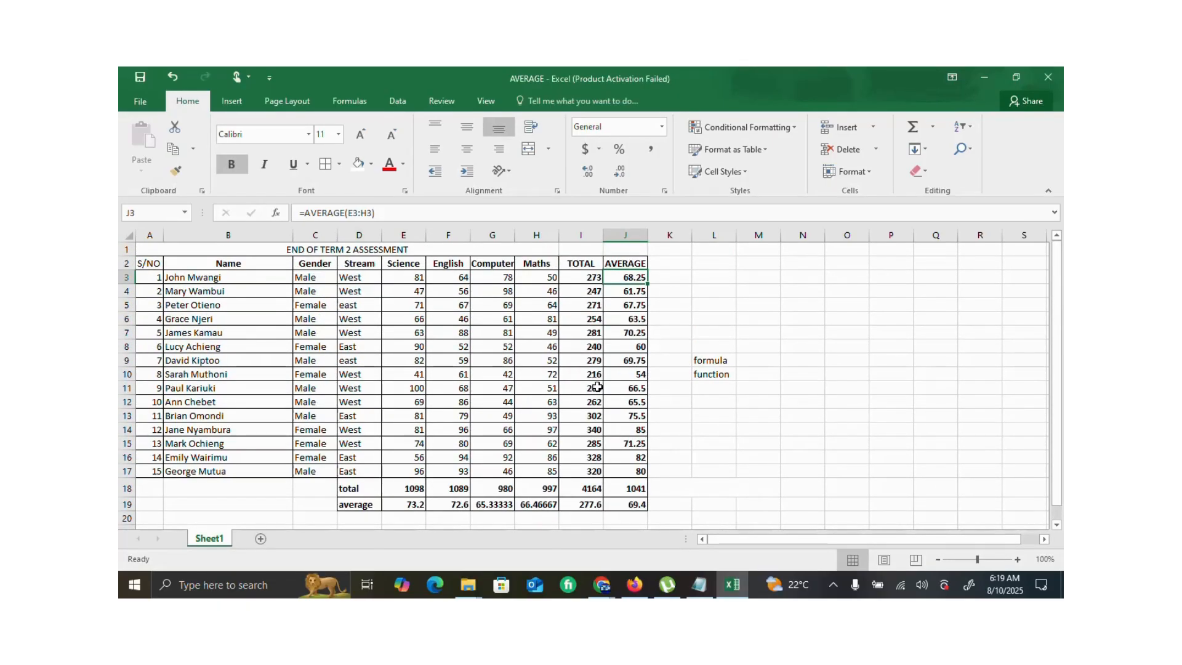